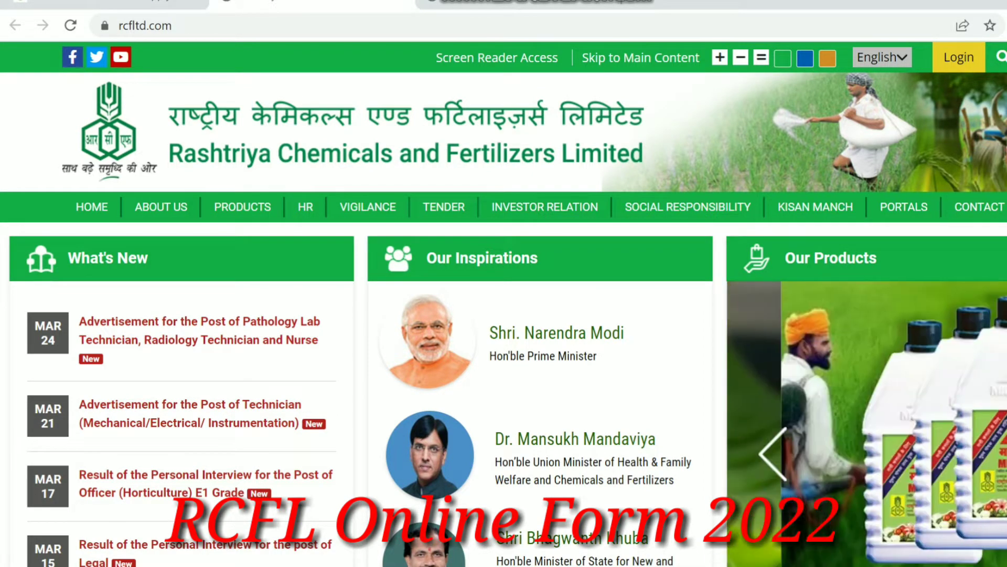
- Open the Recruitment page from the HR section of the Rashtriya Chemicals and Fertilizers website
mouse_move(306, 206)
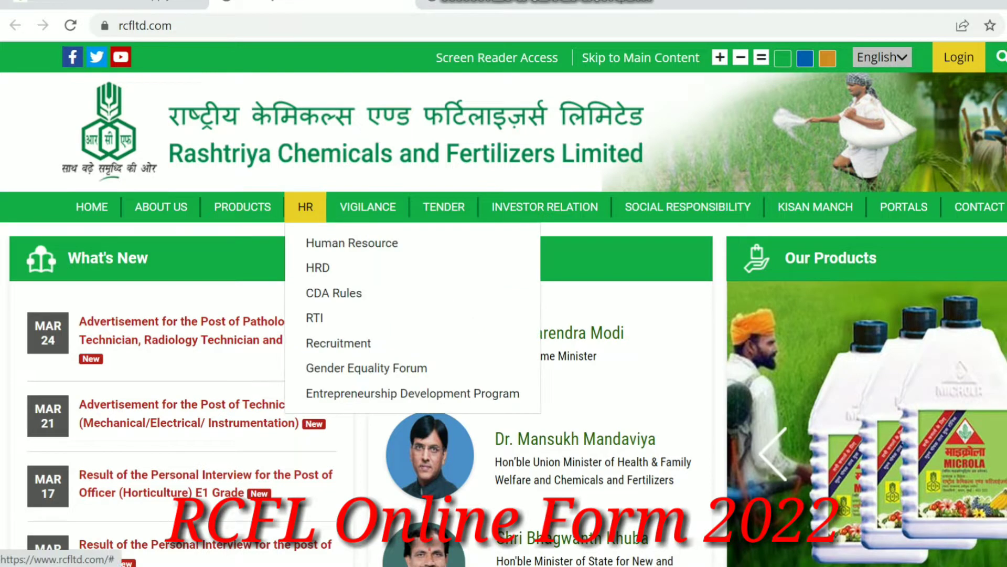
click(338, 343)
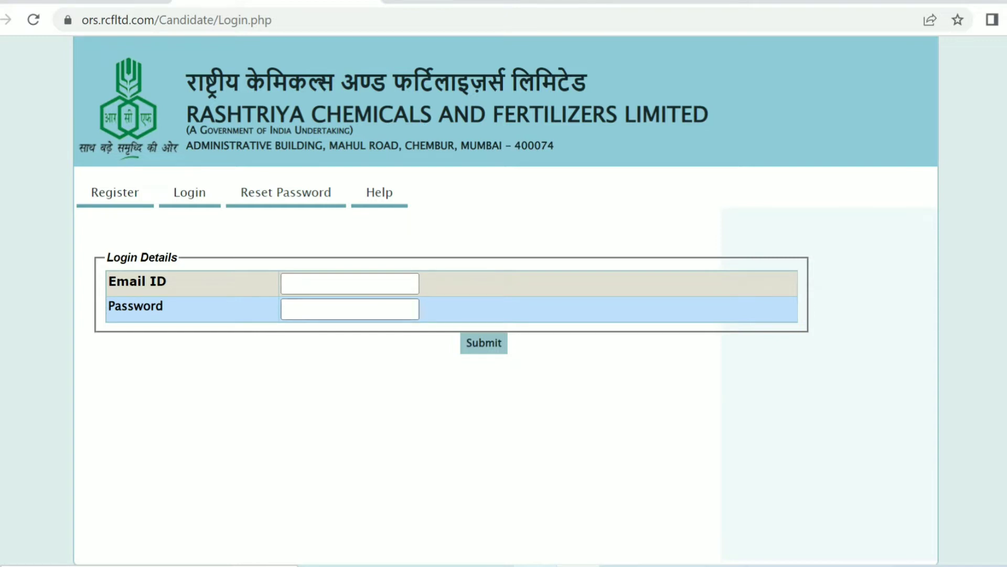
- Enter the account password in the candidate login details and submit the login form
click(350, 308)
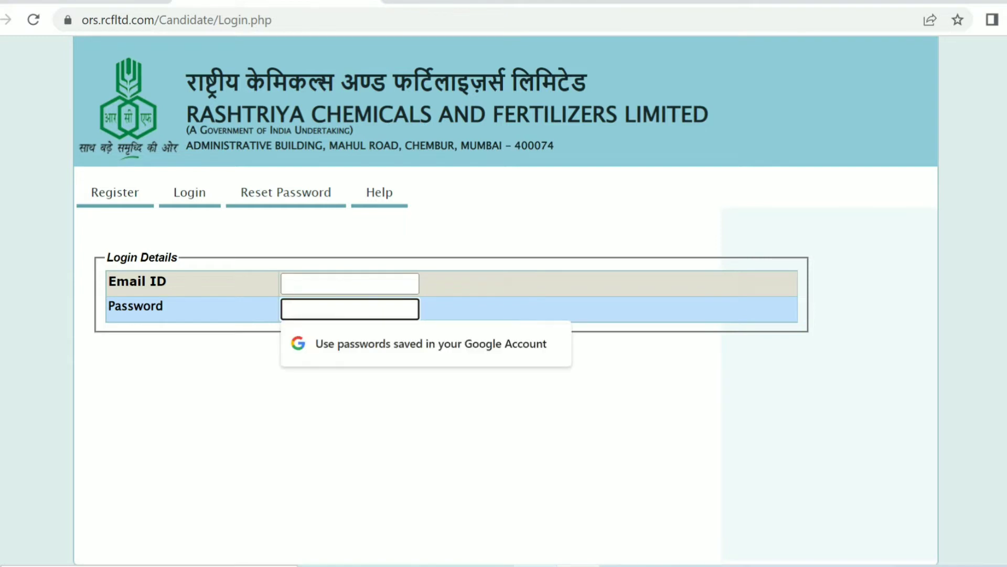
text(****)
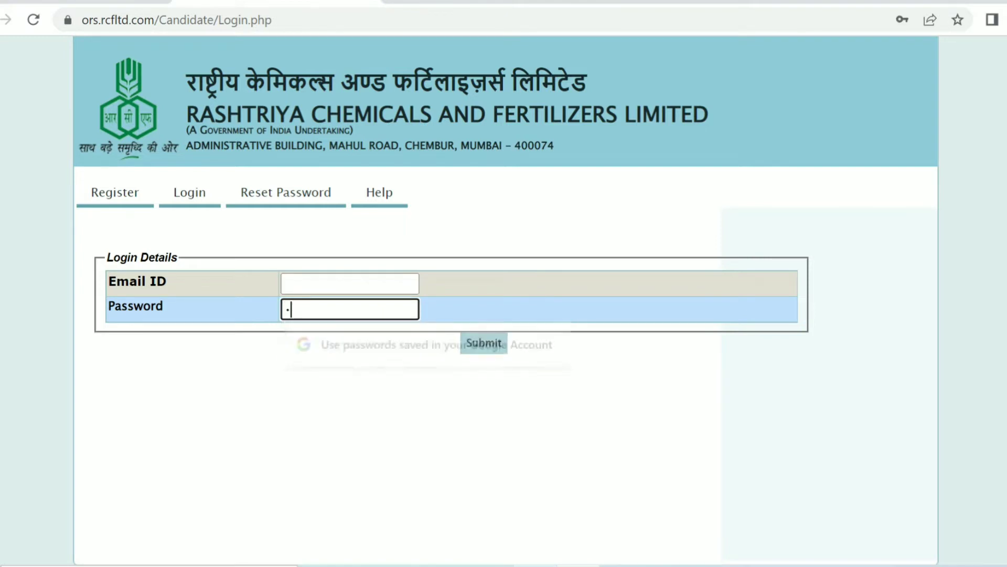
text(****)
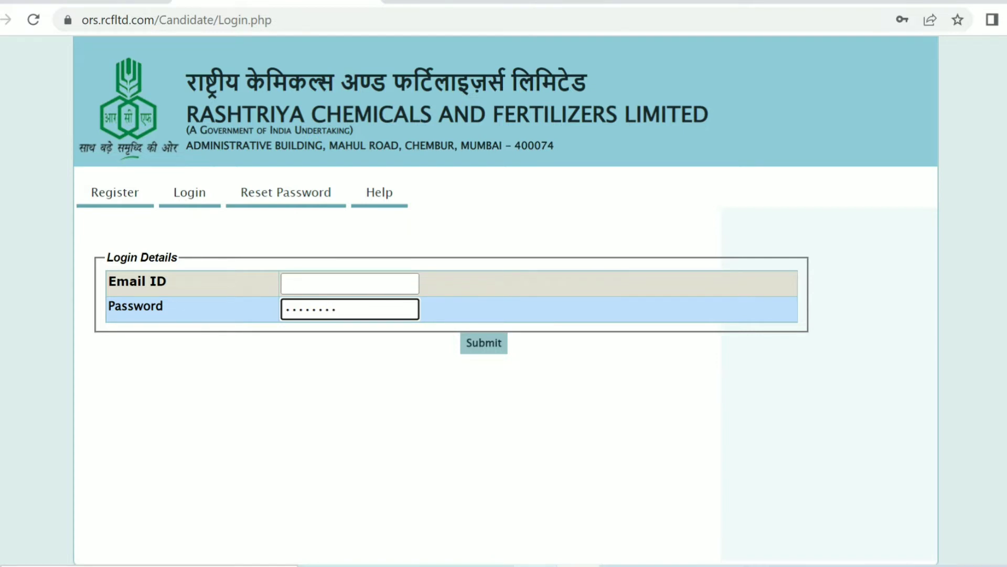
click(484, 342)
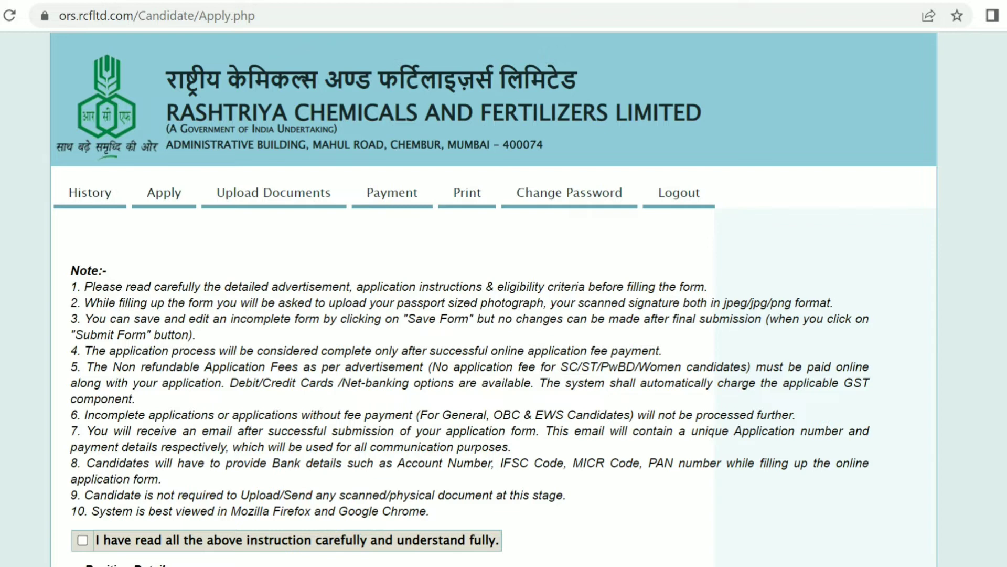
- Confirm having read the application instructions and choose Junior Fireman Grade II A3 as the position applied for
click(83, 540)
scroll(493, 305, down, 3)
scroll(493, 304, down, 3)
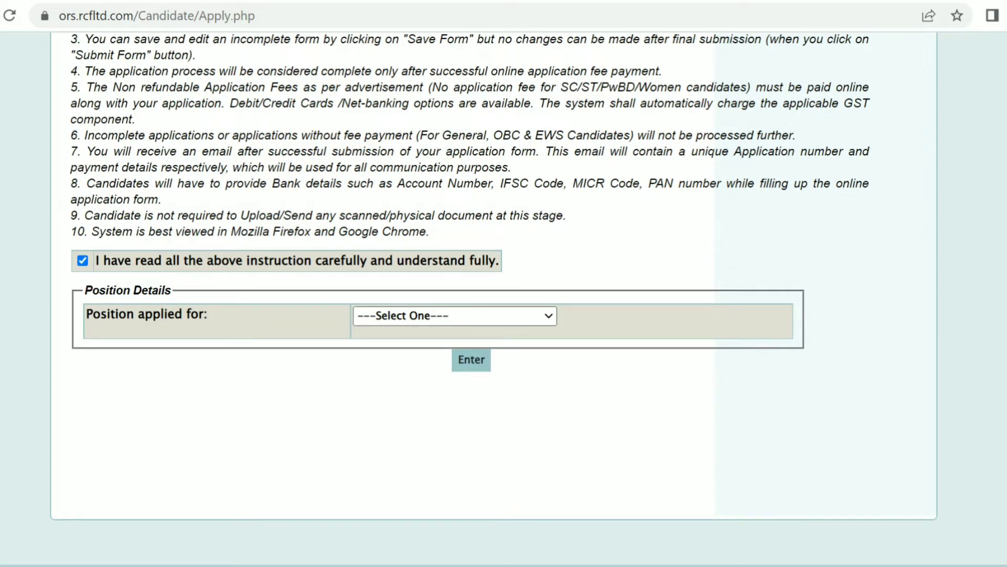
click(455, 316)
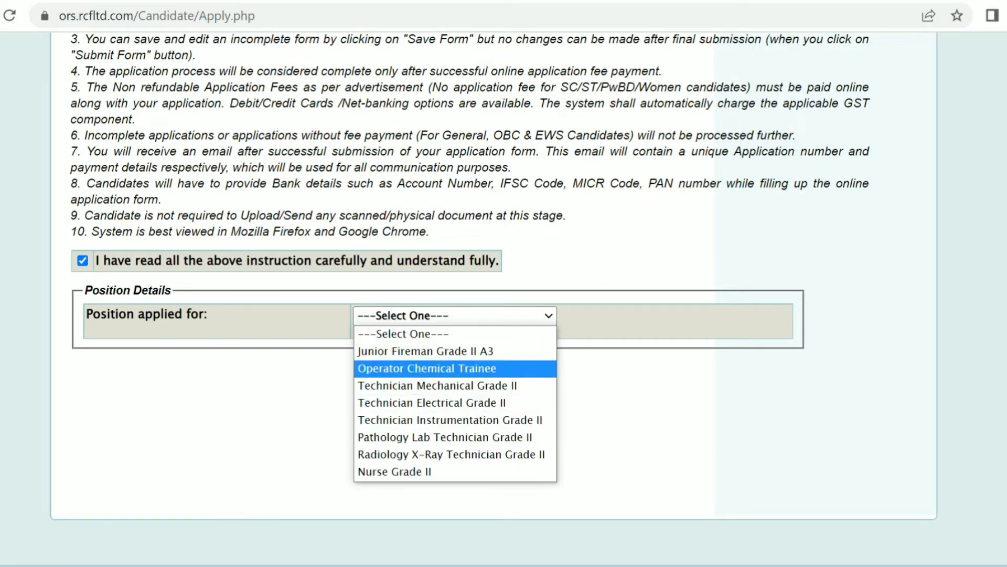
click(425, 351)
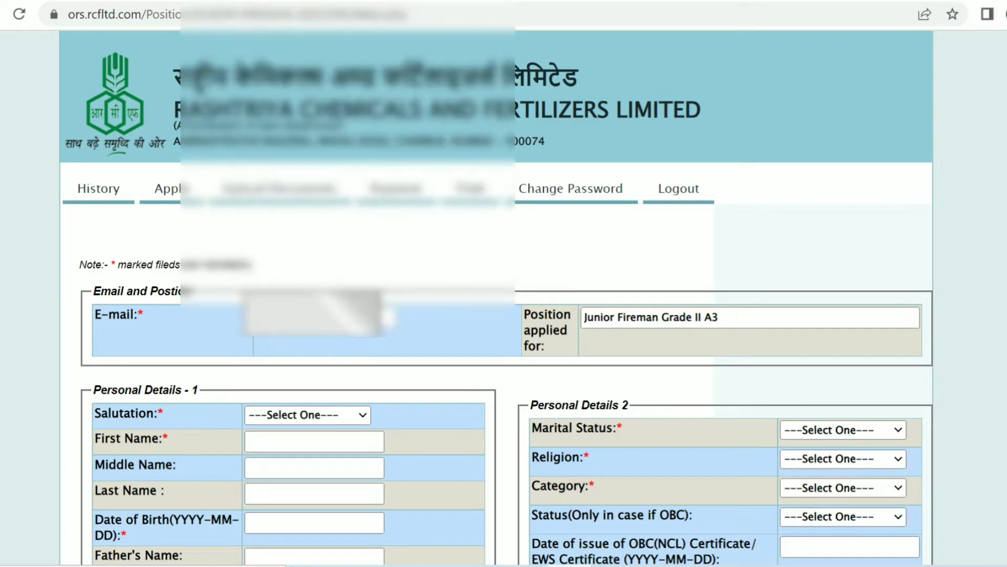
- In Personal Details - 1, set the salutation to Mr. and enter the placeholders XXXX as first name and YYYY as last name
scroll(496, 304, down, 3)
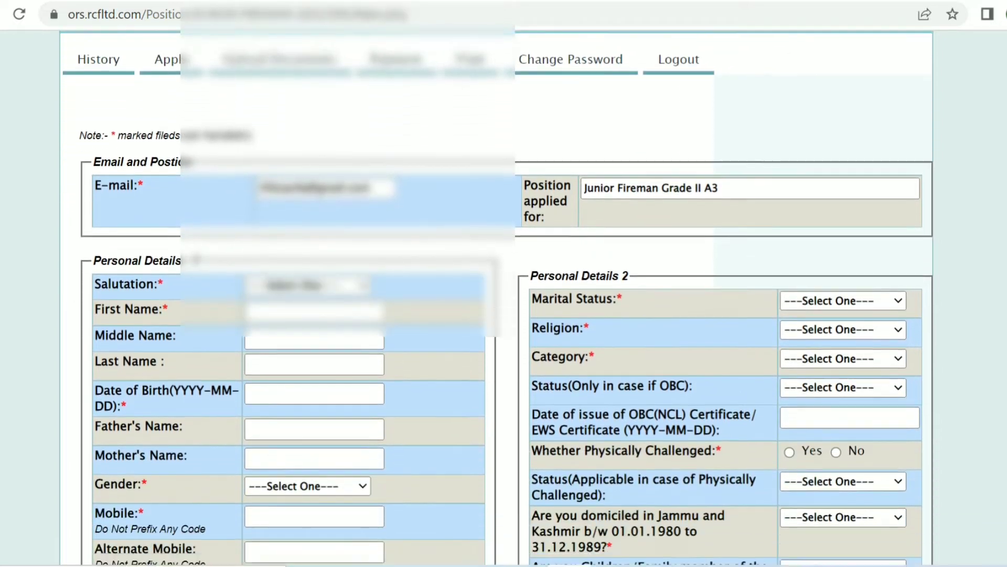
scroll(496, 304, down, 2)
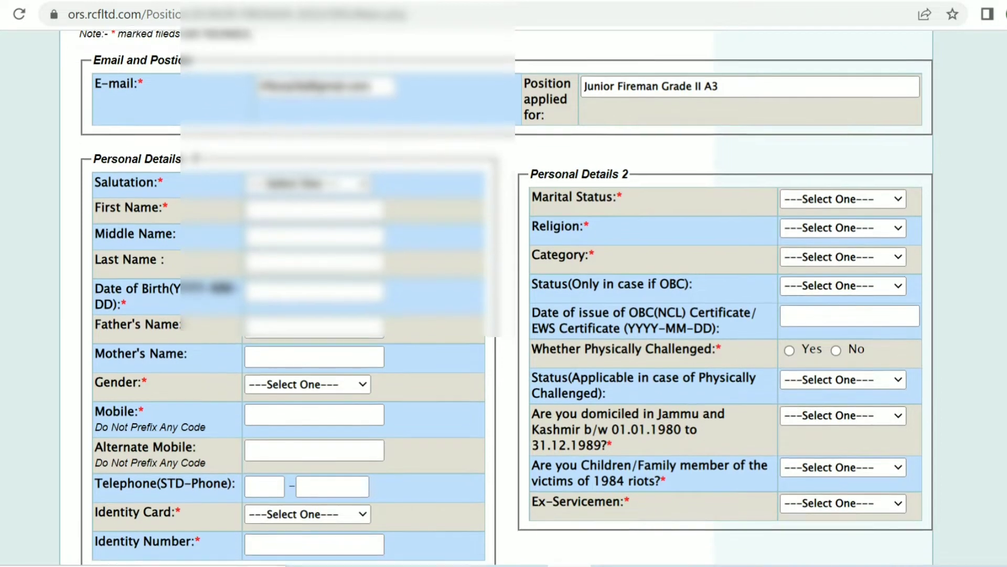
scroll(496, 304, down, 1)
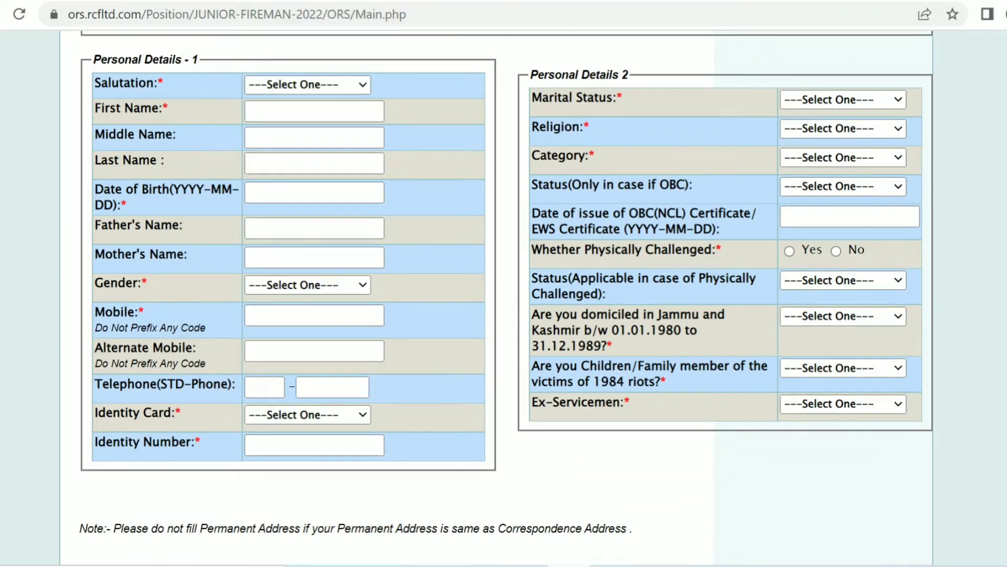
click(307, 85)
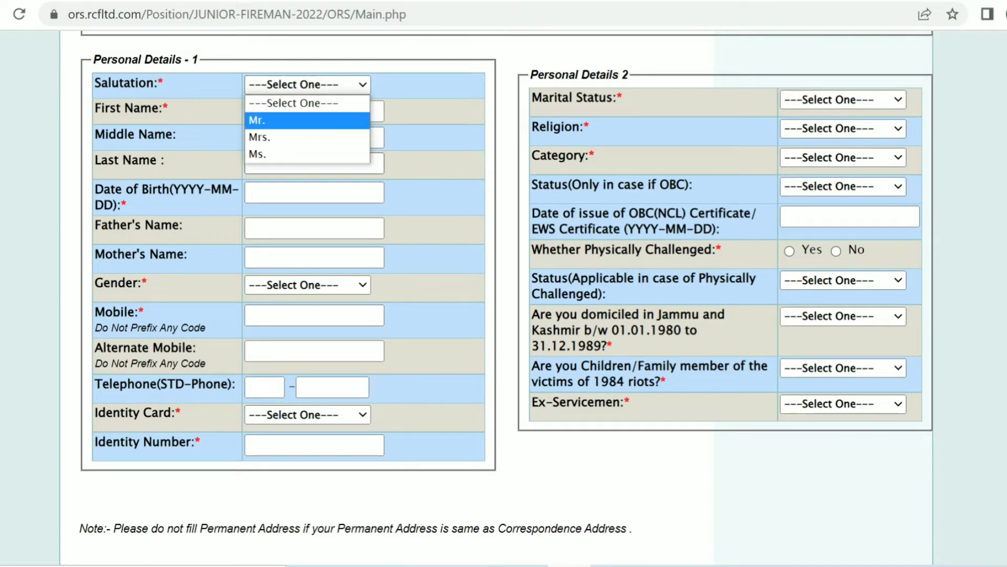
click(307, 121)
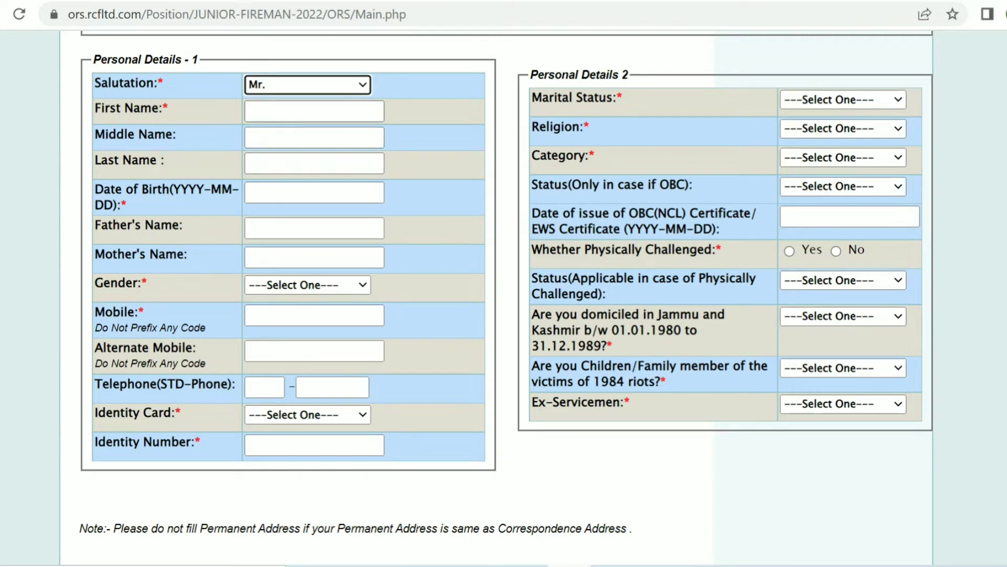
click(314, 111)
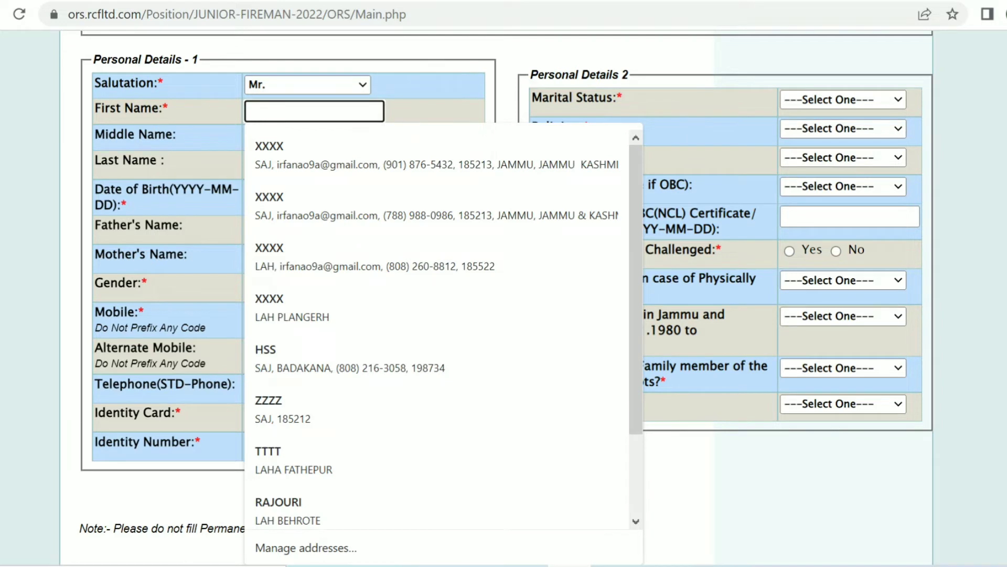
text(XXXX)
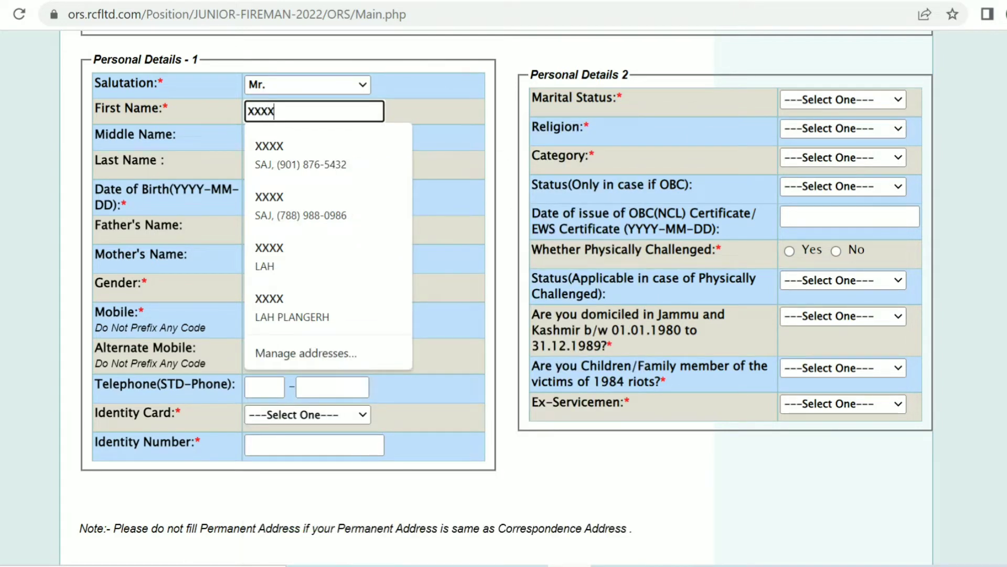
key(Escape)
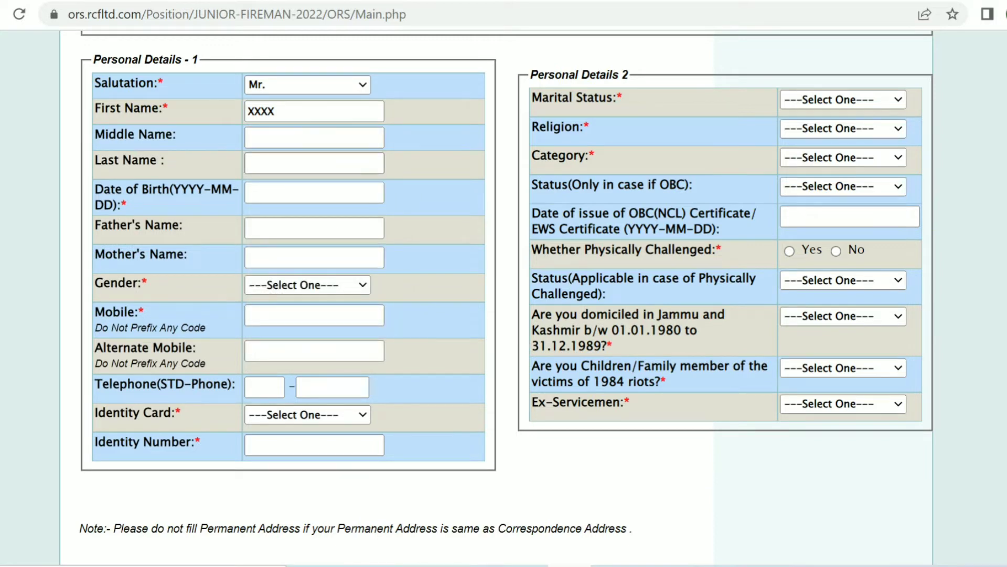
click(313, 163)
text(YYYY)
- Set the gender to Male and the identity card type to Voter ID
key(alt+Down)
key(Down)
key(Down)
key(Down)
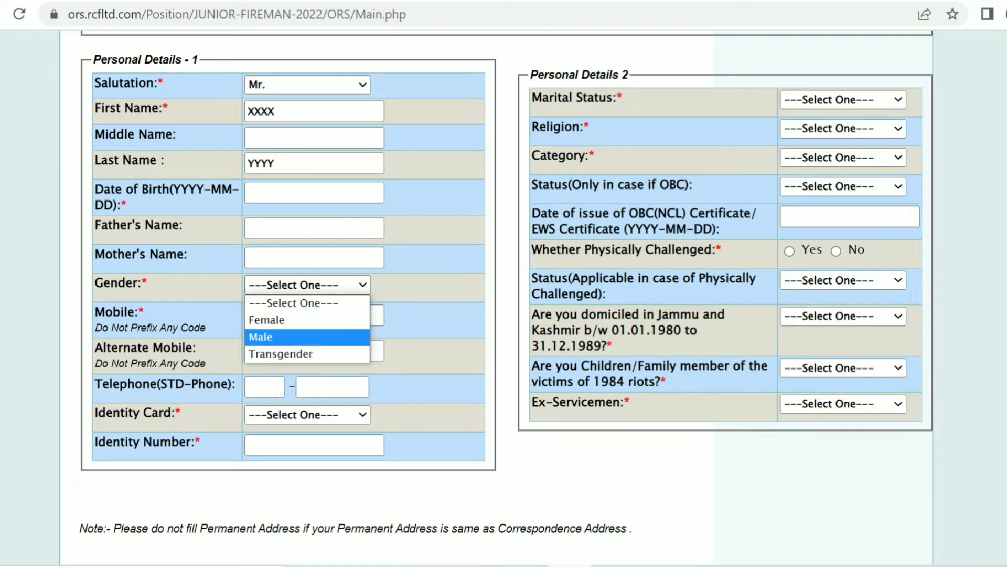
key(Up)
key(Up)
key(Down)
key(Down)
key(Up)
key(Return)
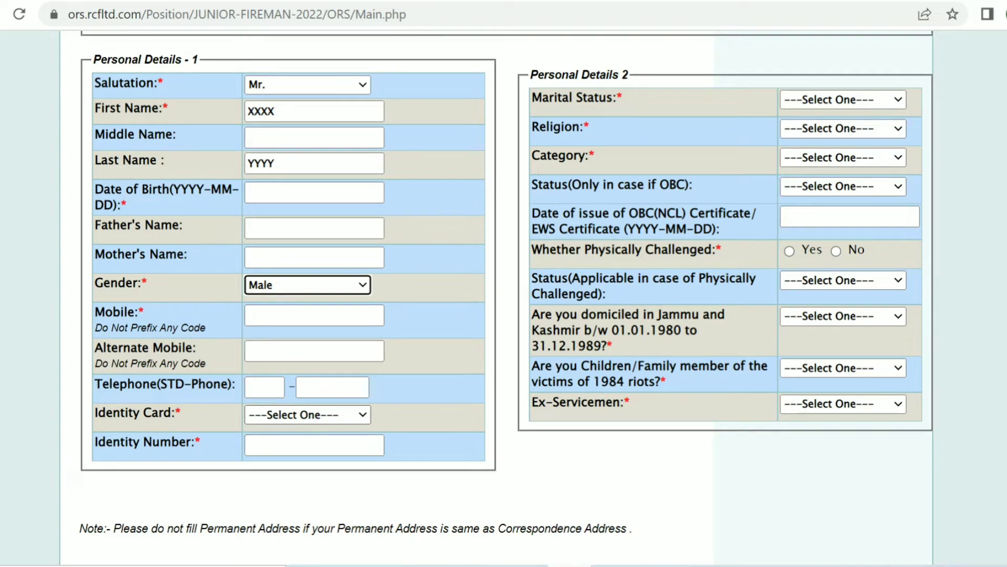
click(308, 414)
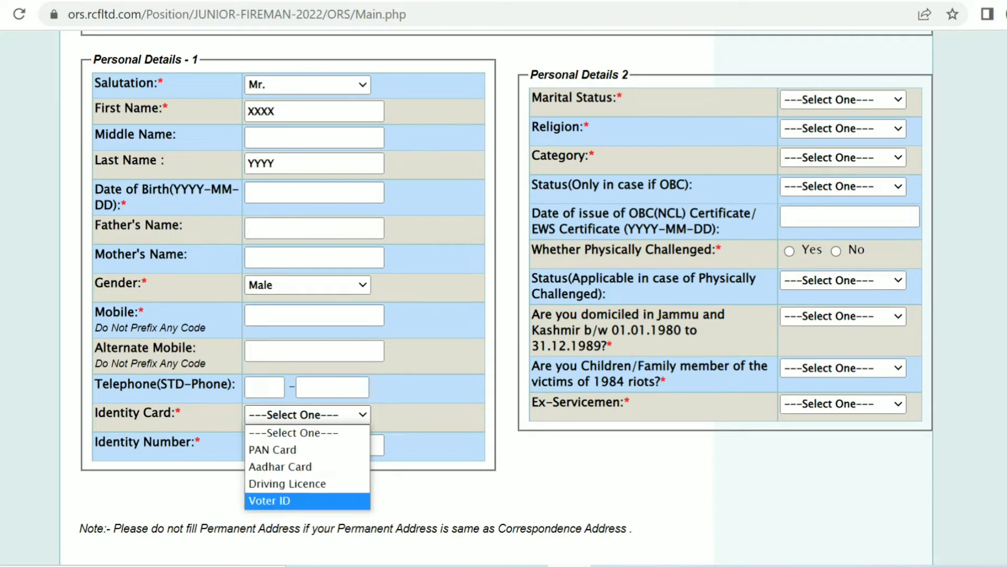
click(270, 500)
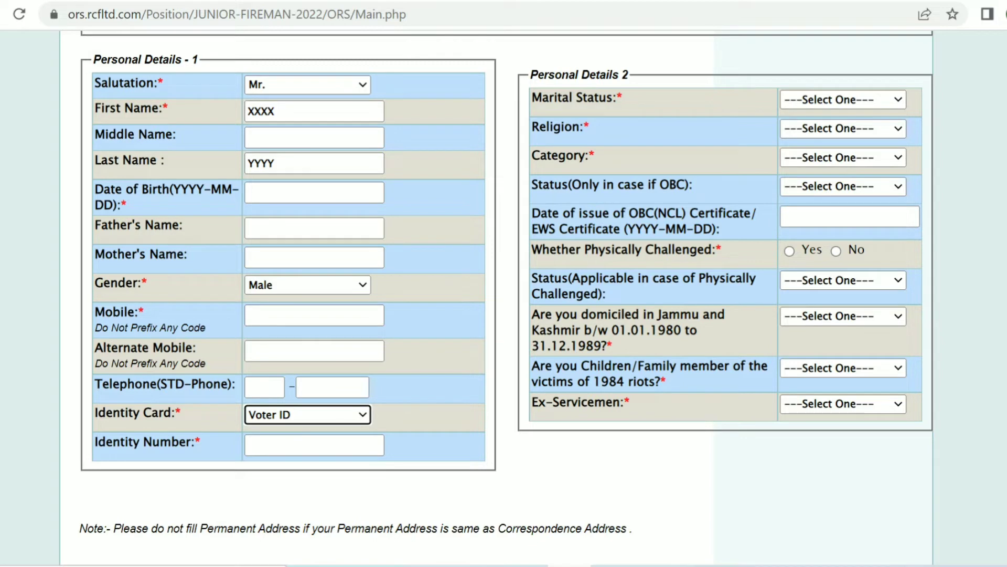
- In Personal Details 2, set the marital status to Single and the category to OBC with Non-Creamy Layer status
click(843, 99)
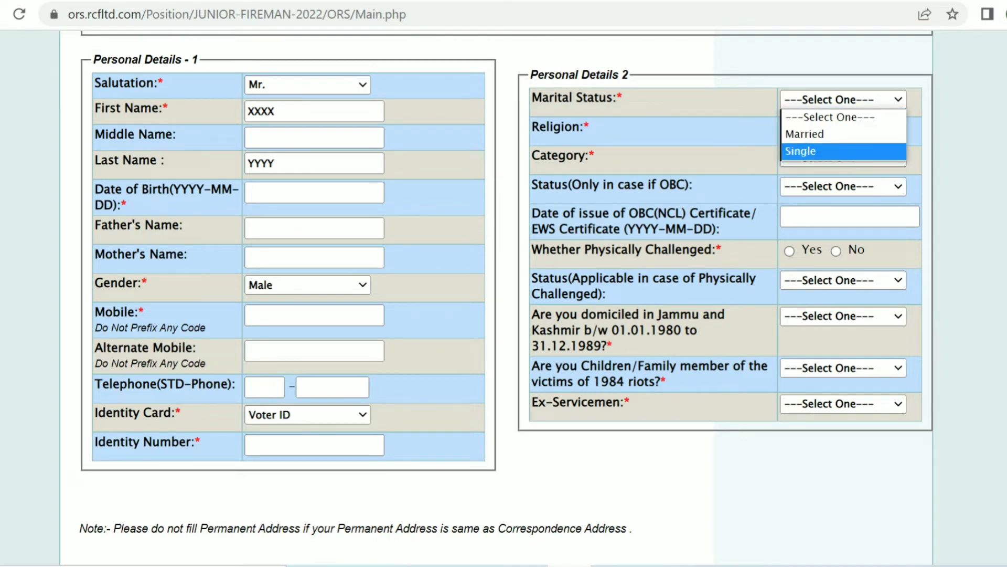
click(818, 151)
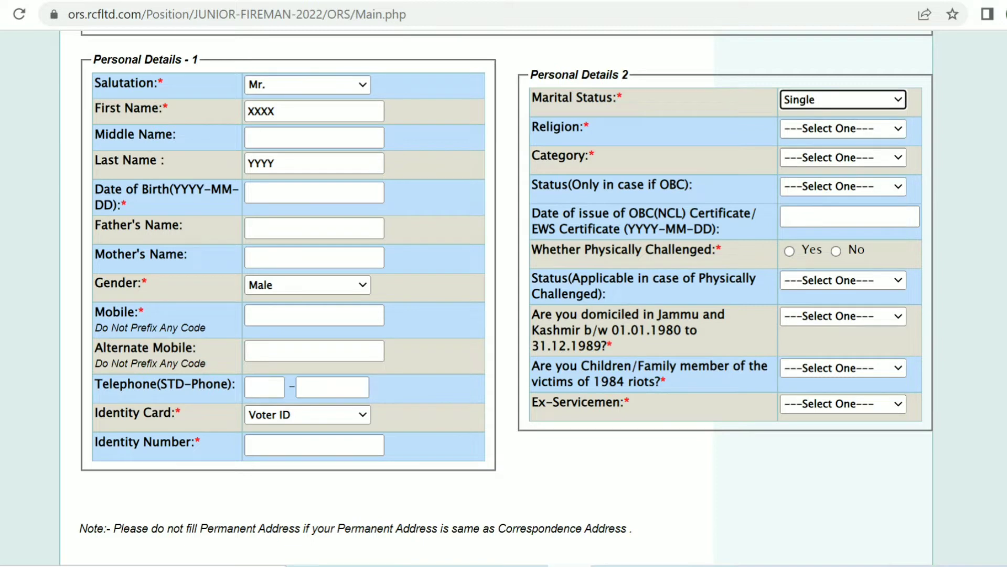
click(843, 157)
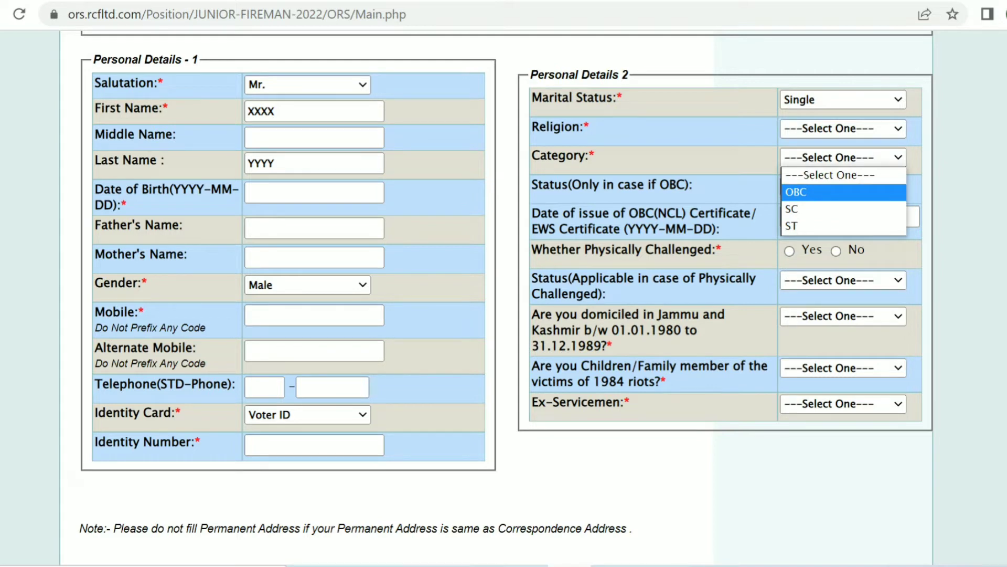
click(844, 192)
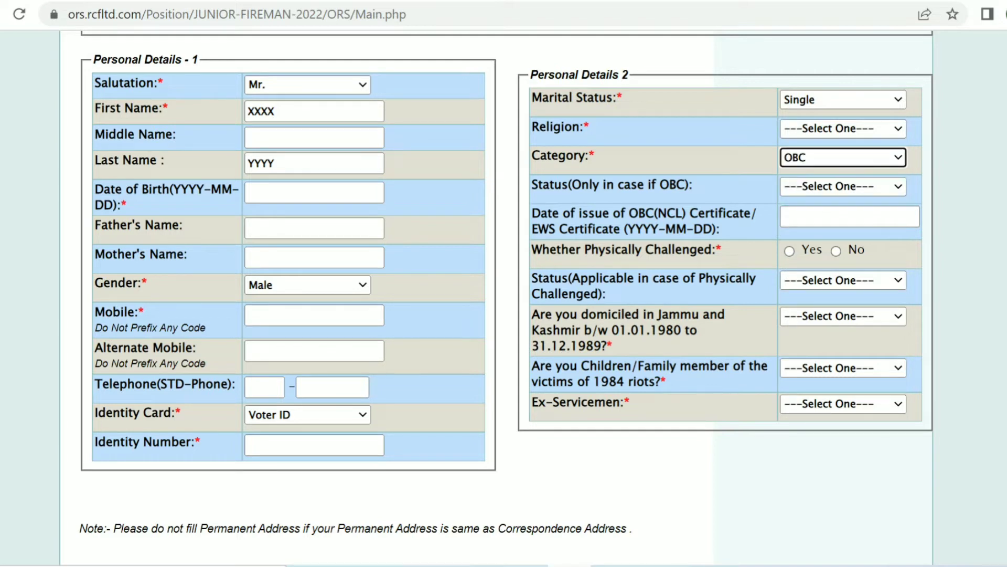
click(843, 186)
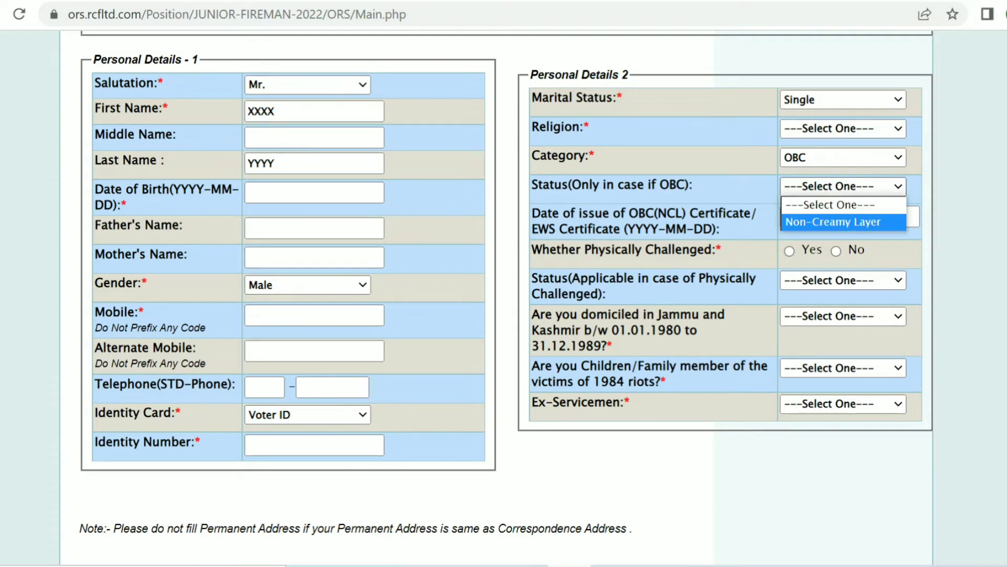
click(843, 222)
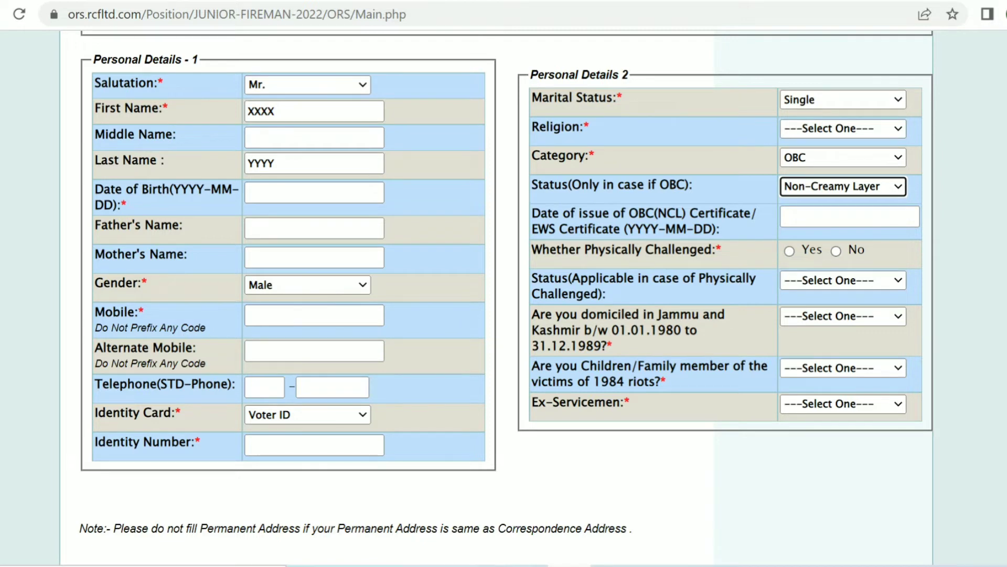
- Answer No to the physically challenged question and set the physically challenged status to Hearing
click(836, 251)
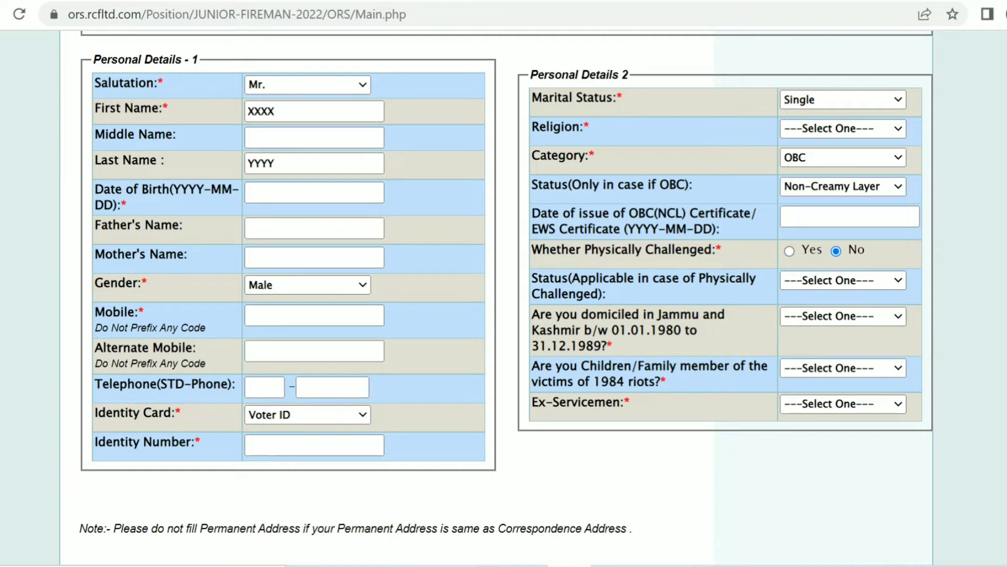
click(843, 280)
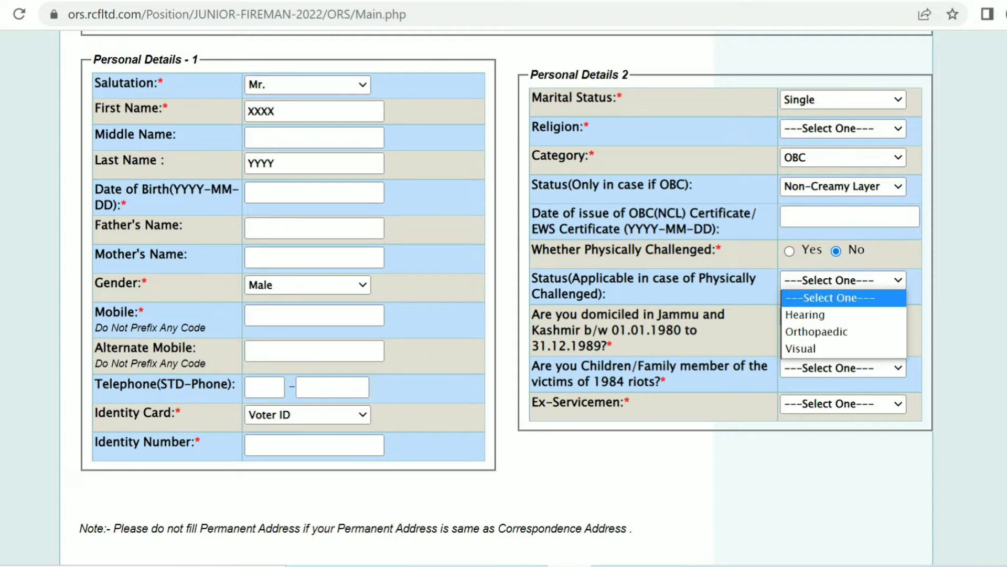
click(805, 314)
- Answer No to the Jammu and Kashmir domicile, 1984 riot victims' family and Ex-Servicemen questions
click(843, 316)
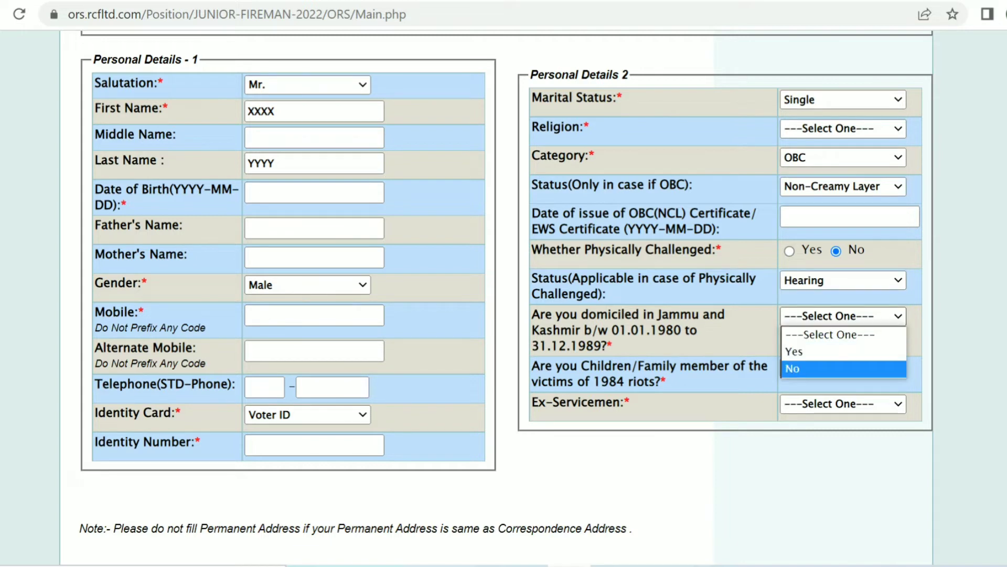
click(818, 369)
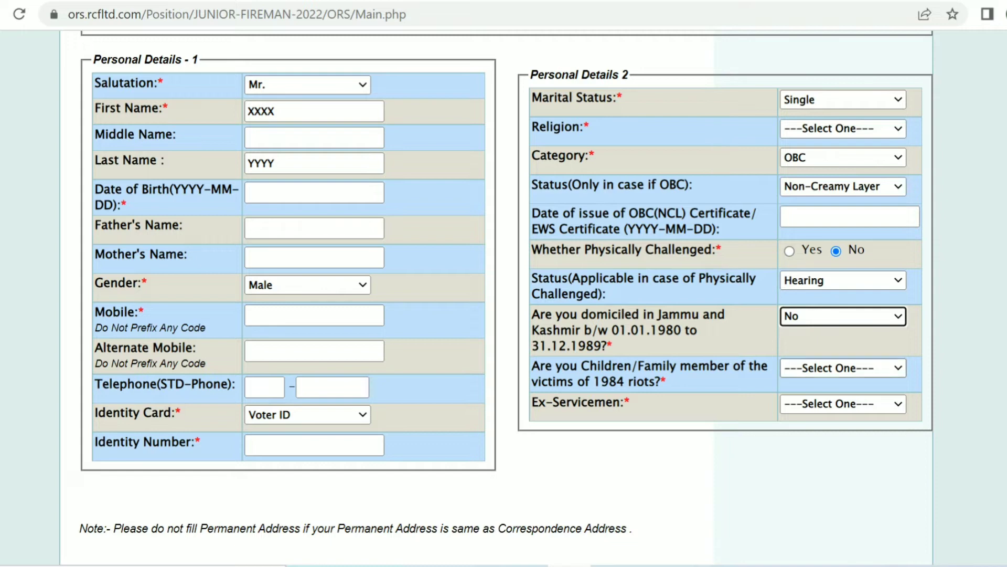
click(843, 367)
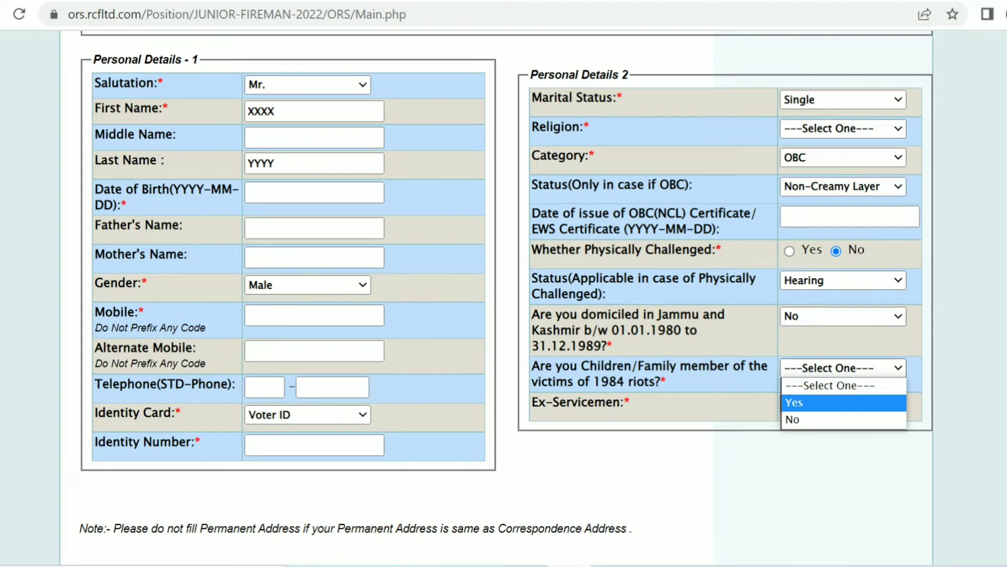
click(792, 419)
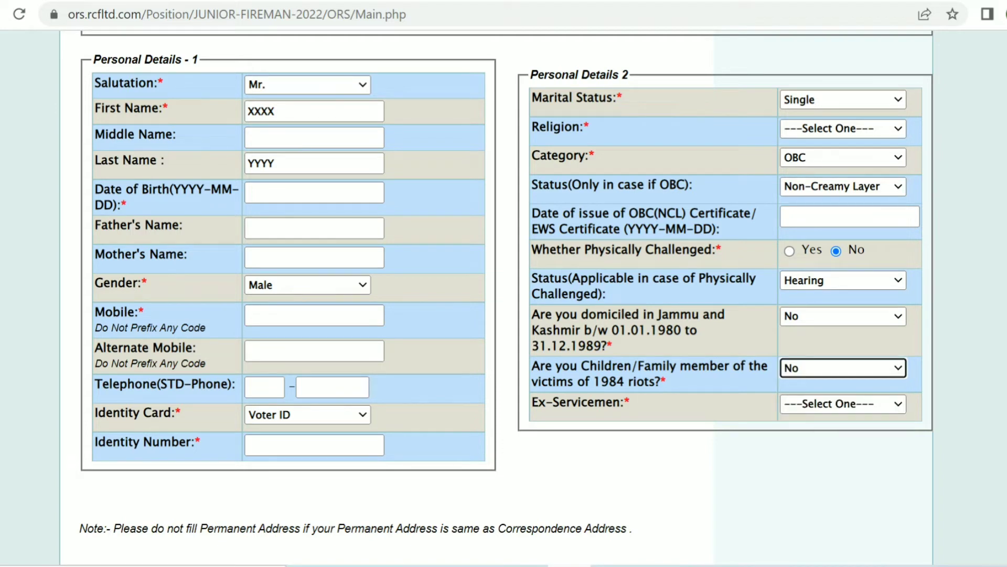
click(842, 403)
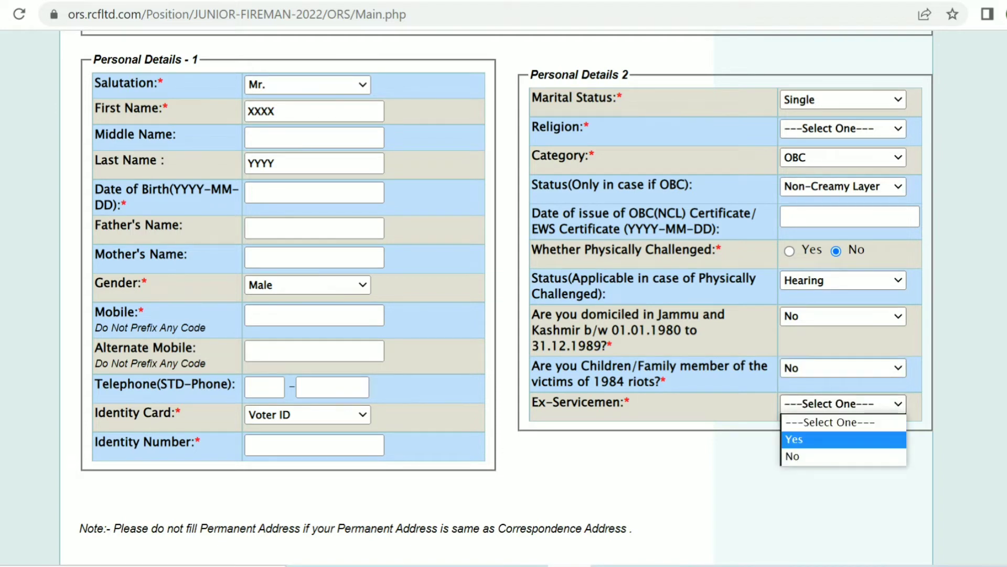
click(792, 456)
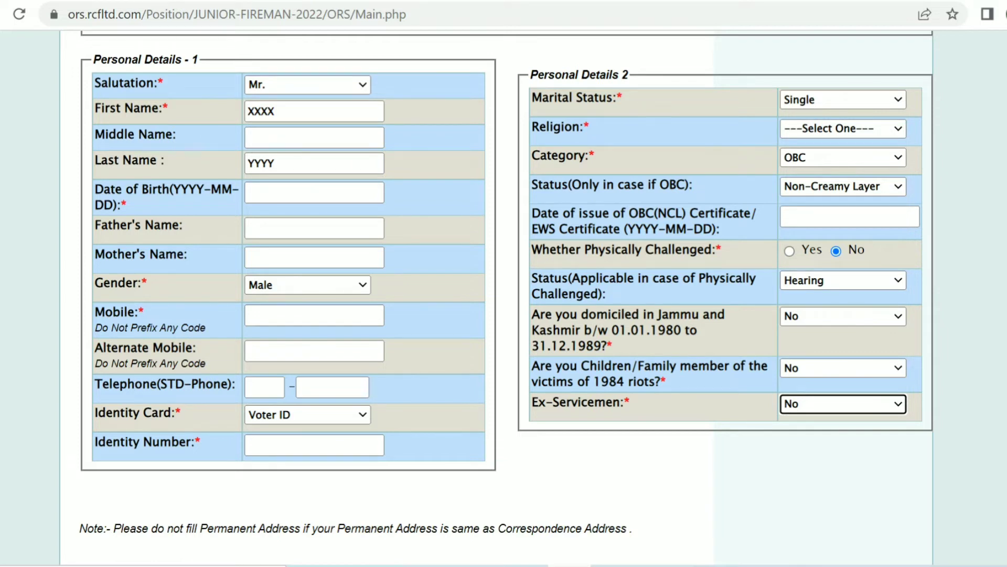
- In the SSC row of Education Details, enter JK BOSE as the board and set the result status to Passed
scroll(503, 294, down, 8)
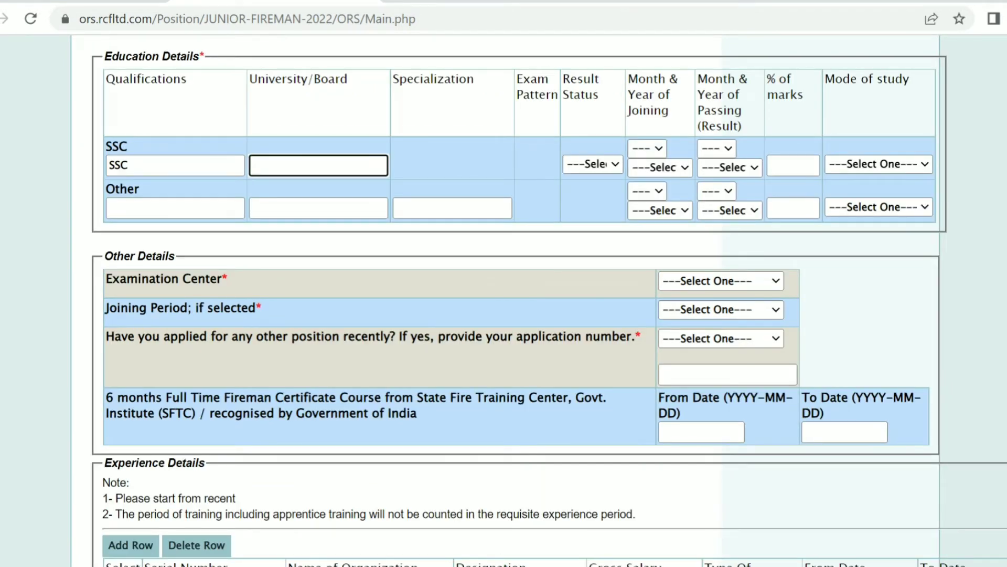
text(JK BOSE)
click(593, 165)
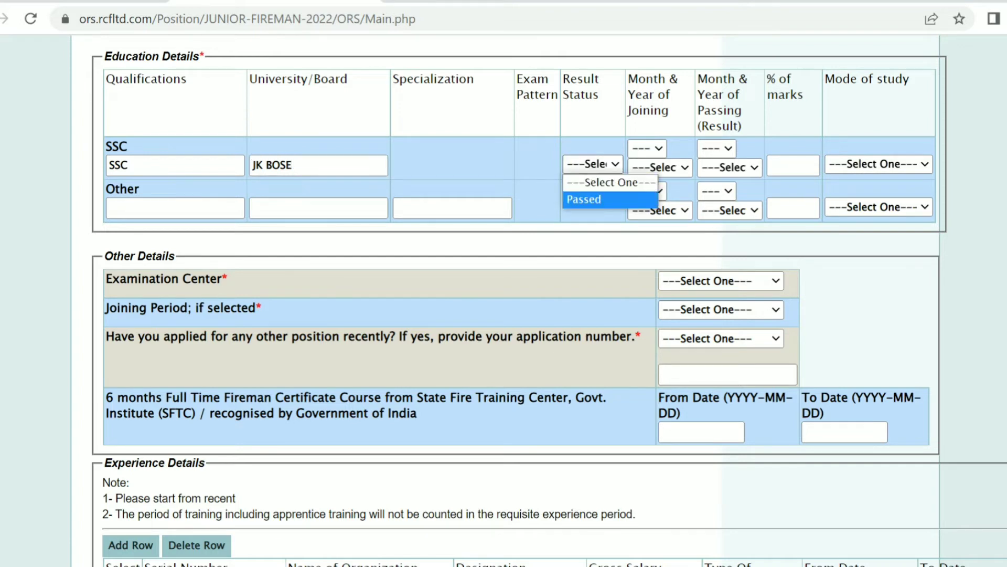
key(Return)
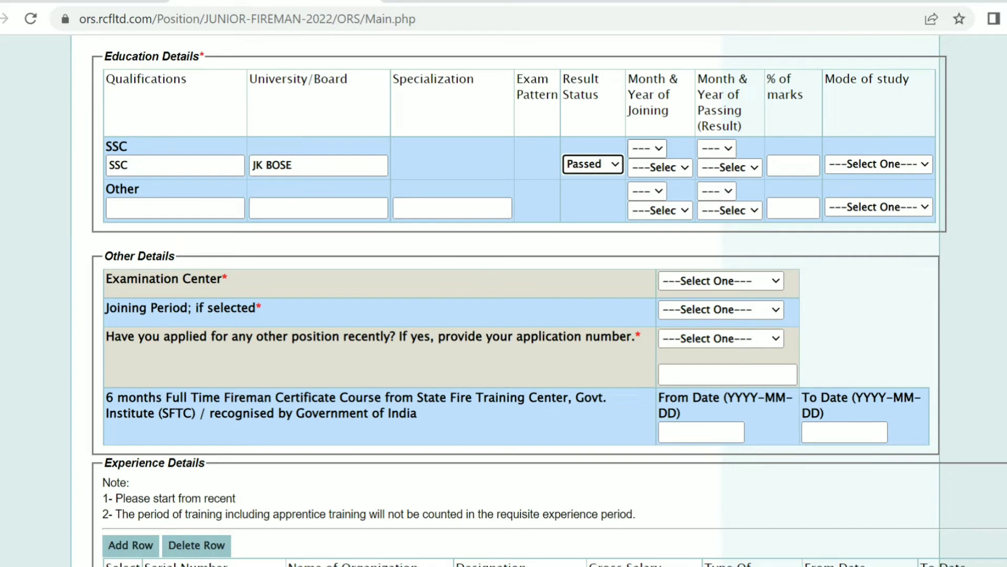
- Set the SSC joining date to month 10 of 2007 and the Other qualification's joining month to 7
click(647, 148)
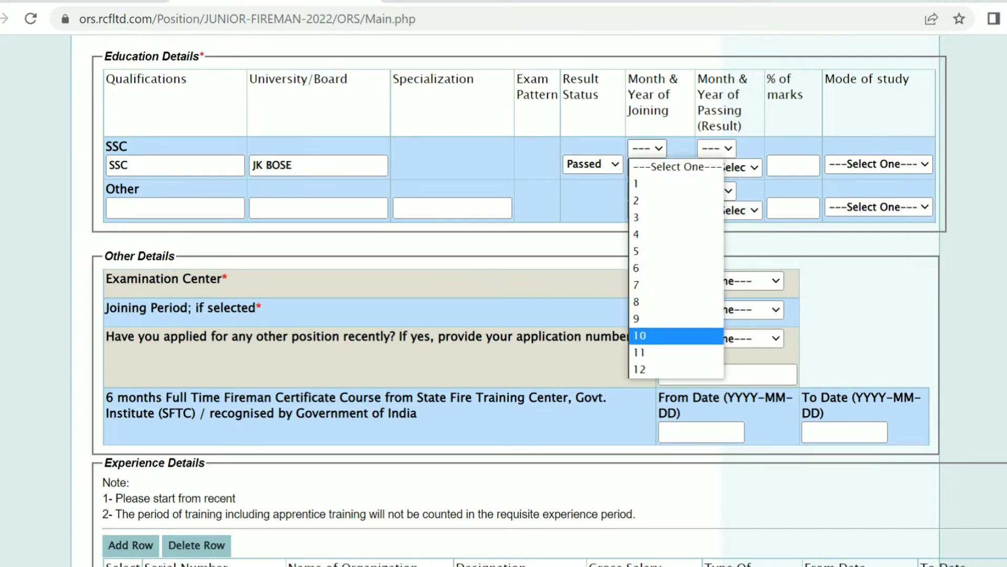
key(Return)
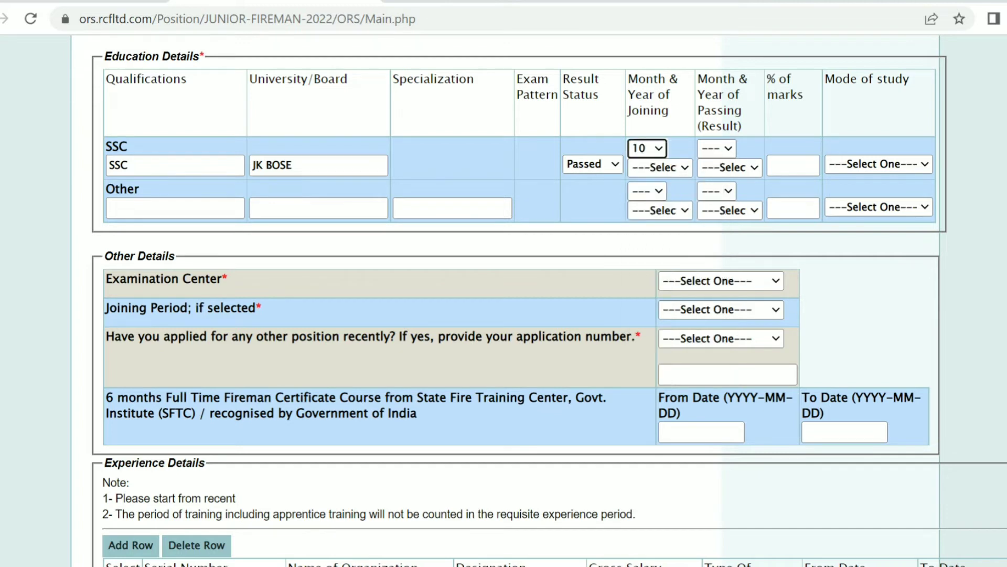
click(660, 168)
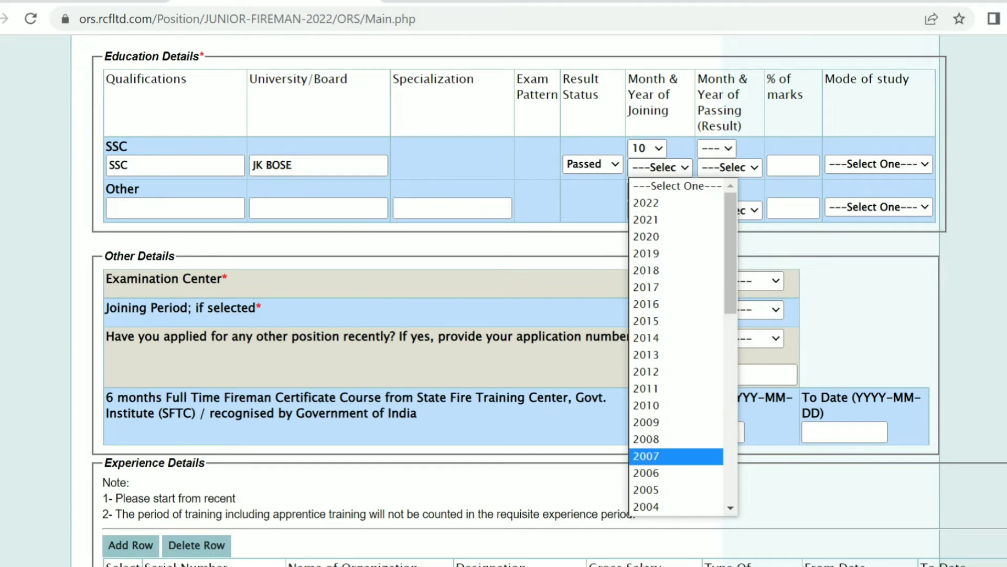
click(650, 455)
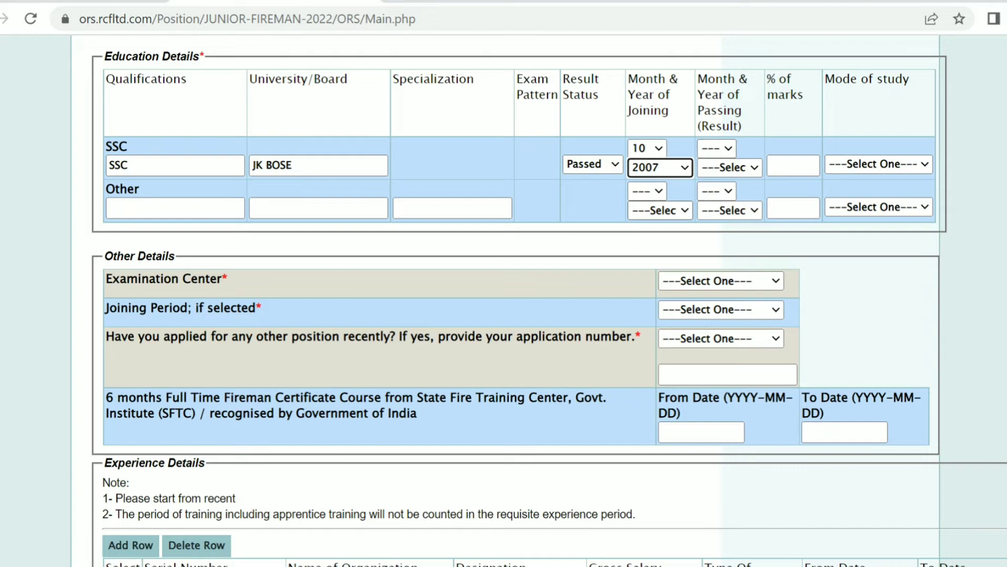
click(647, 191)
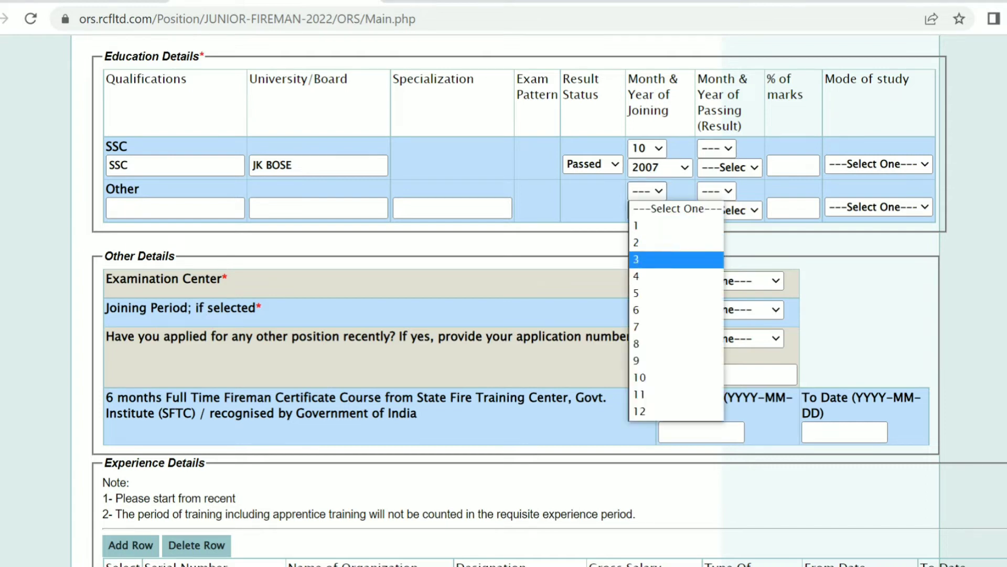
key(Return)
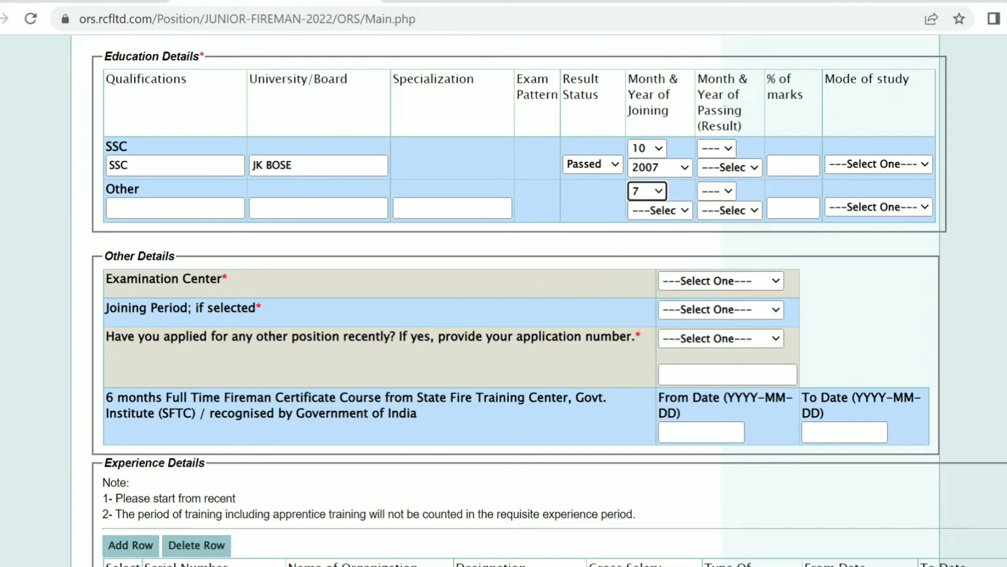
click(659, 210)
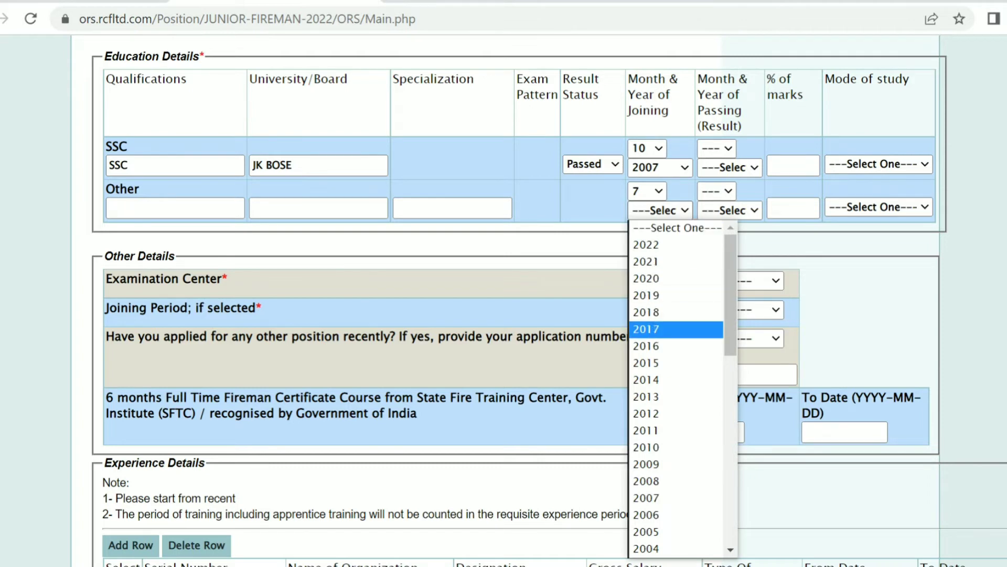
key(Up)
key(Up)
key(Up)
key(Up)
key(Up)
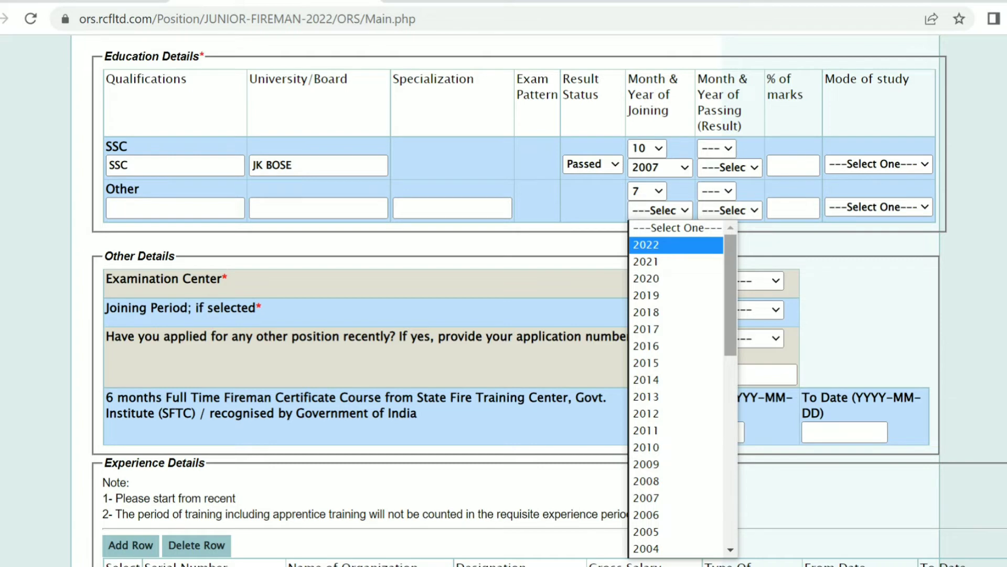
key(Escape)
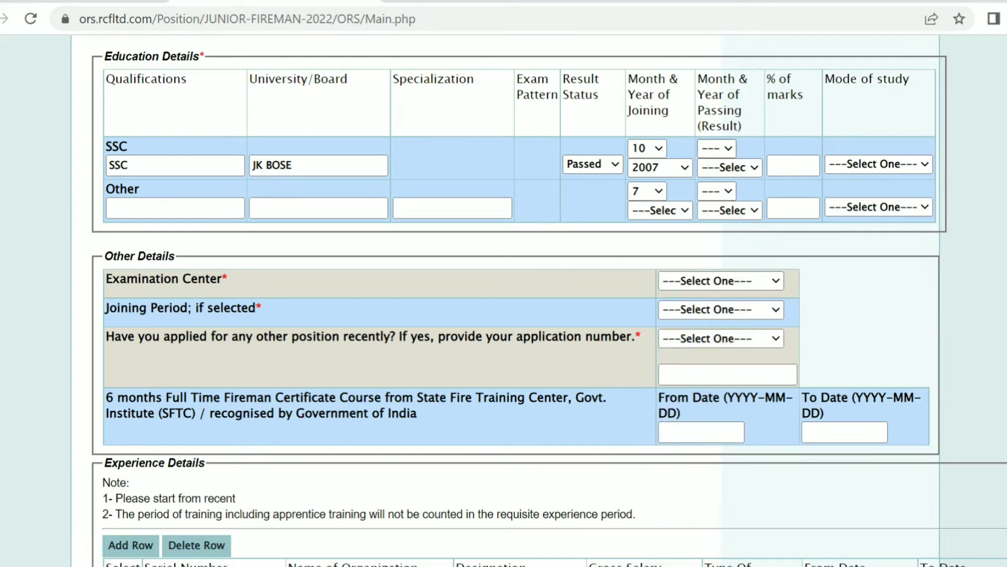
- Set the month of passing for the SSC qualification to 9
key(alt+Down)
key(Down)
key(Down)
key(Down)
key(Down)
key(Down)
key(Down)
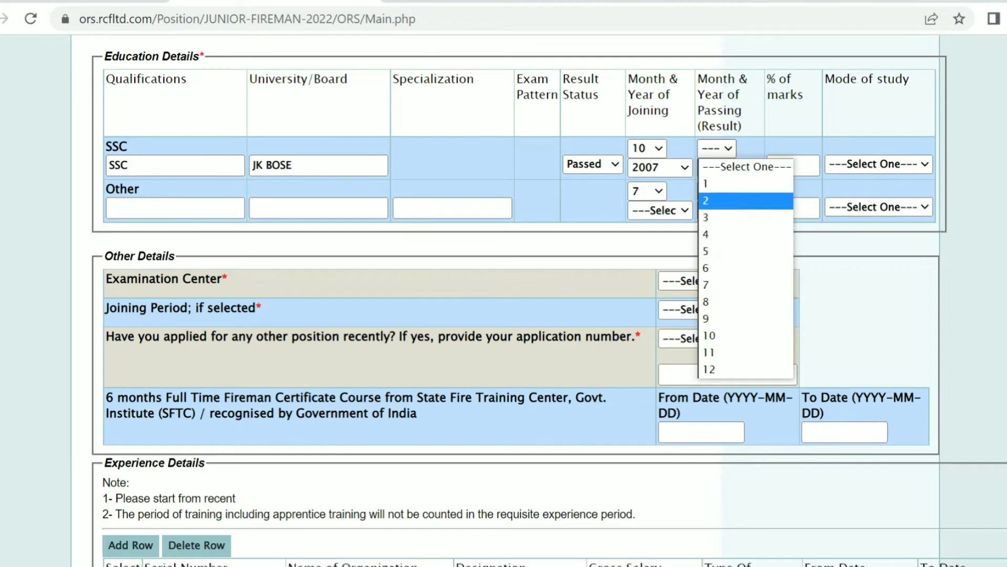
key(Down)
key(Down)
key(Down)
key(Return)
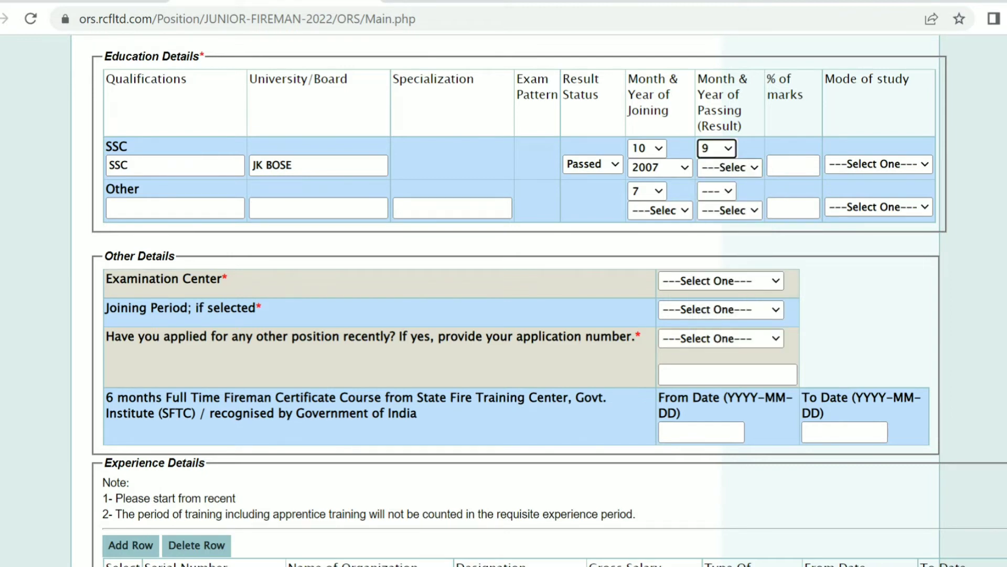
- Set the year of passing for the SSC qualification to 2009
key(Tab)
key(alt+Down)
key(Down)
key(Down)
key(Down)
key(Down)
key(Down)
key(Down)
key(Down)
key(Down)
key(Down)
key(Down)
key(Down)
key(Down)
key(Down)
key(Down)
key(Down)
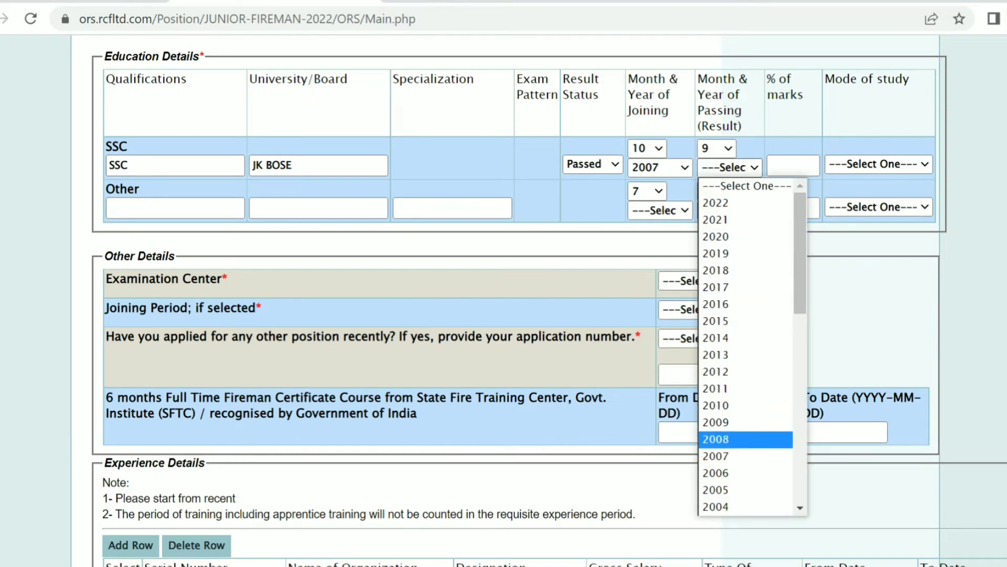
key(Up)
key(Return)
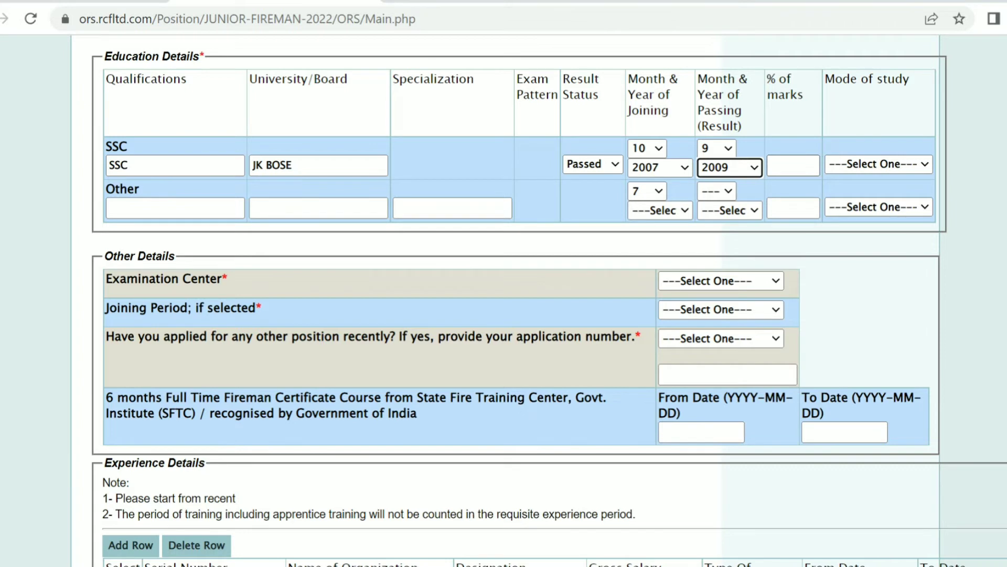
- Set the month of passing in the Other qualification row to 12
key(Tab)
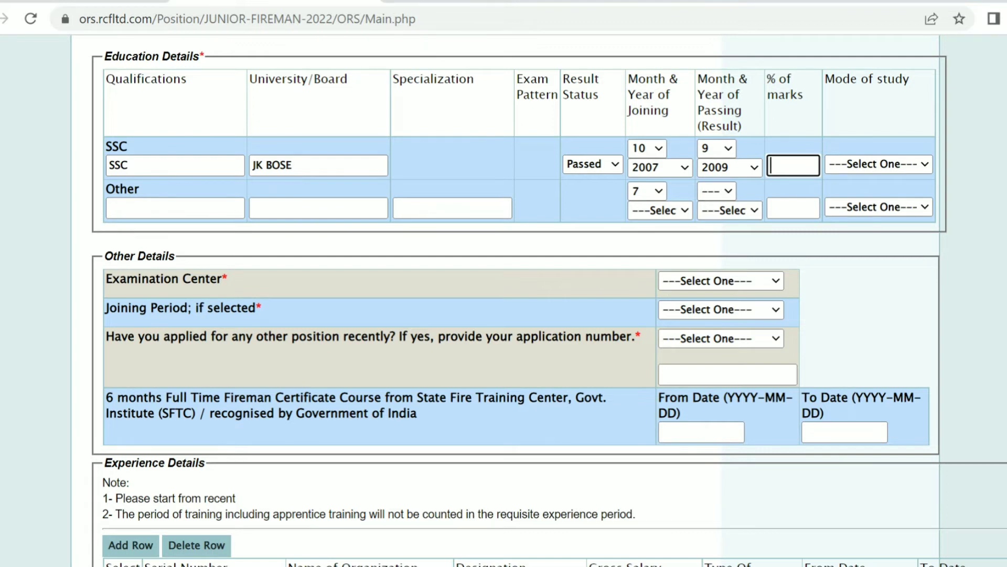
click(716, 190)
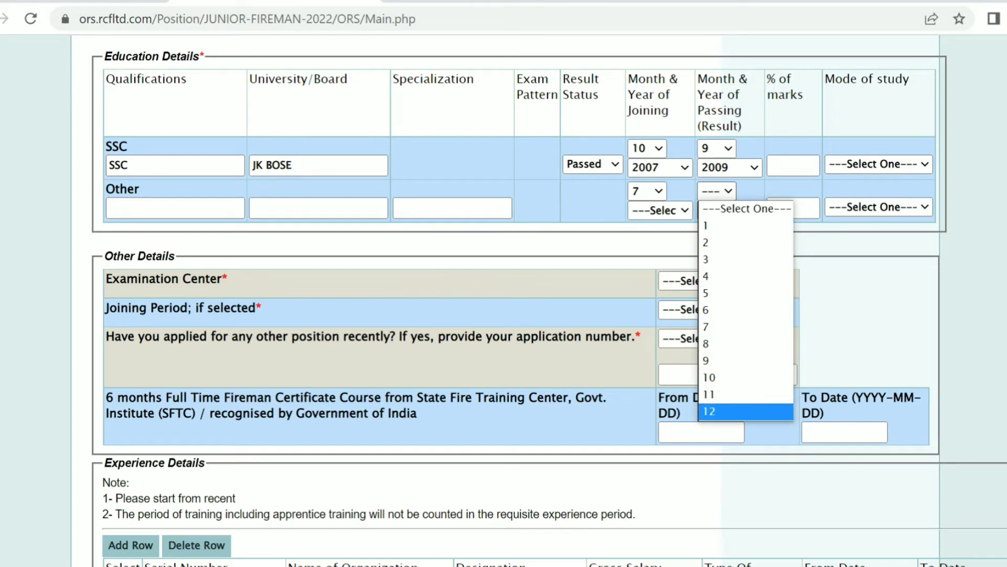
key(Return)
- Enter 78 as the SSC percentage of marks and set its mode of study to Regular and Full Time
click(793, 166)
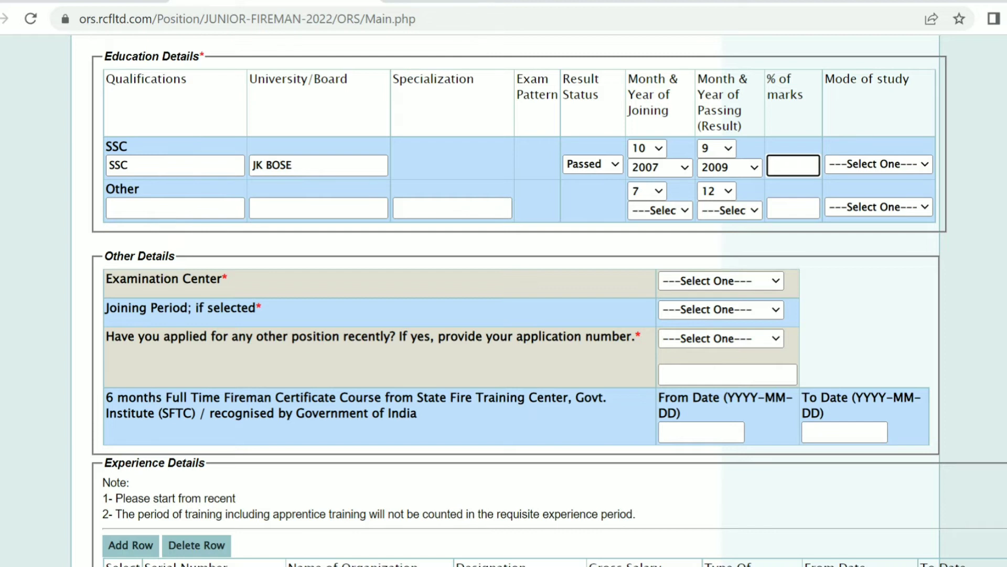
text(78)
click(878, 164)
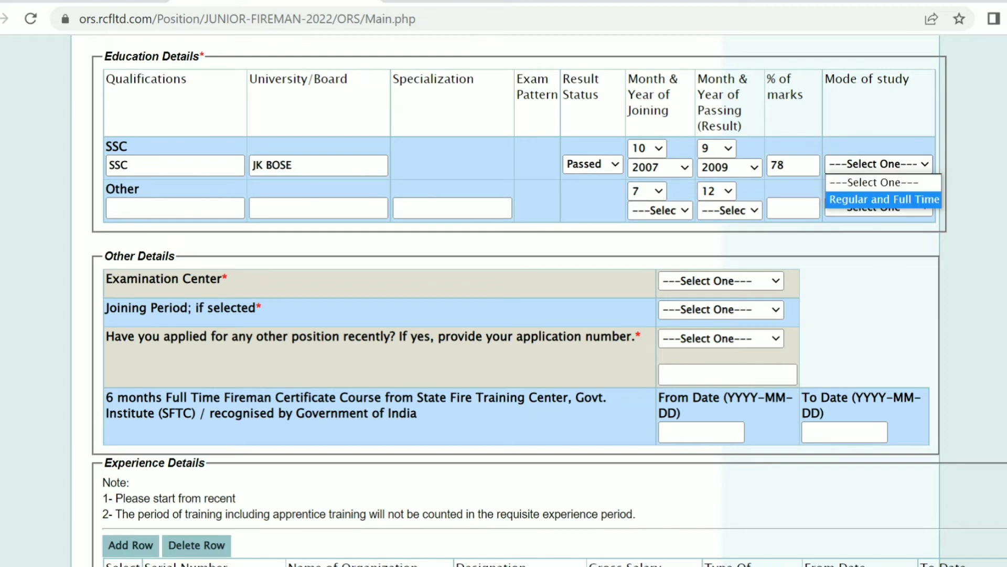
key(Return)
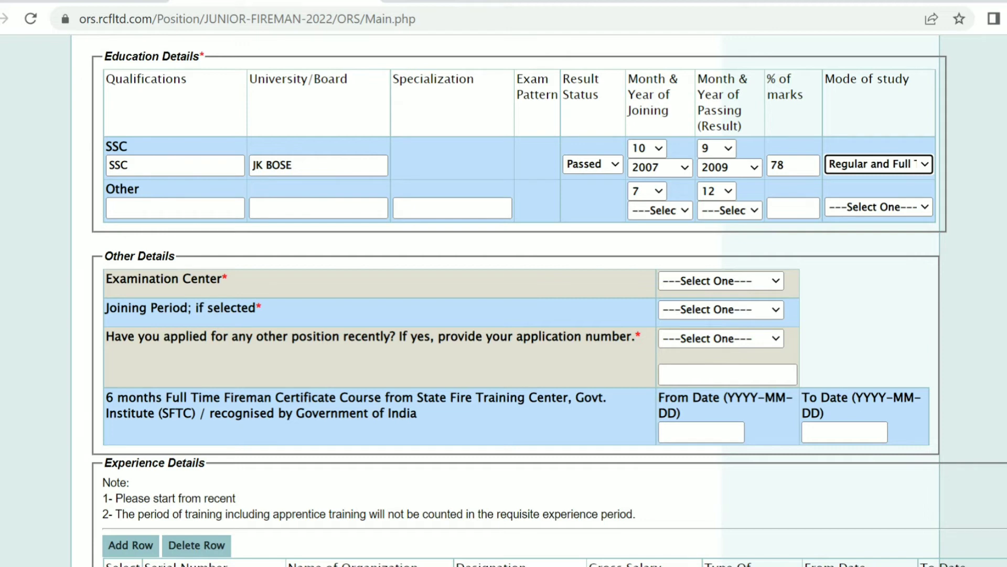
key(Tab)
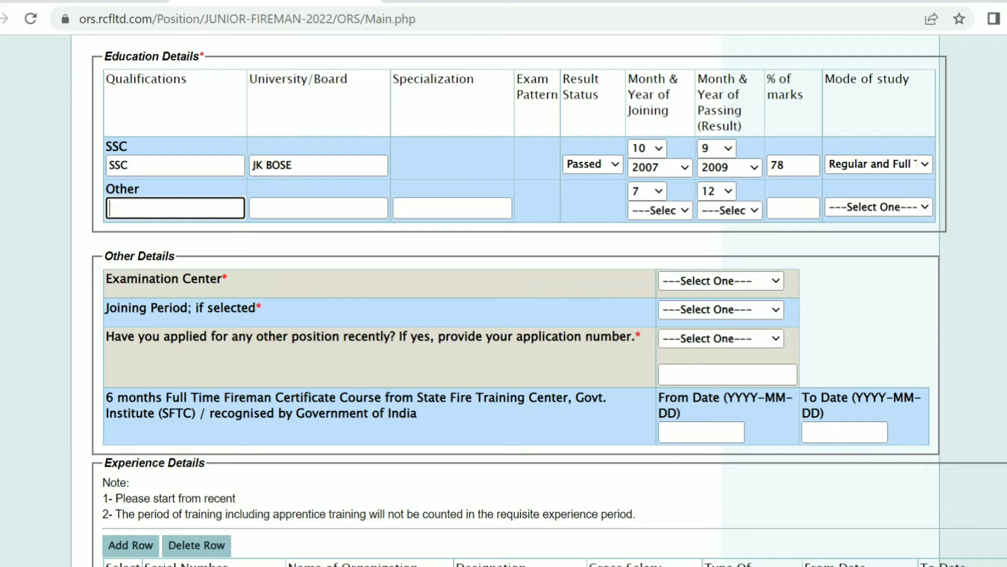
- In Other Details, choose Mumbai as the examination center and One Month as the joining period
scroll(504, 299, down, 4)
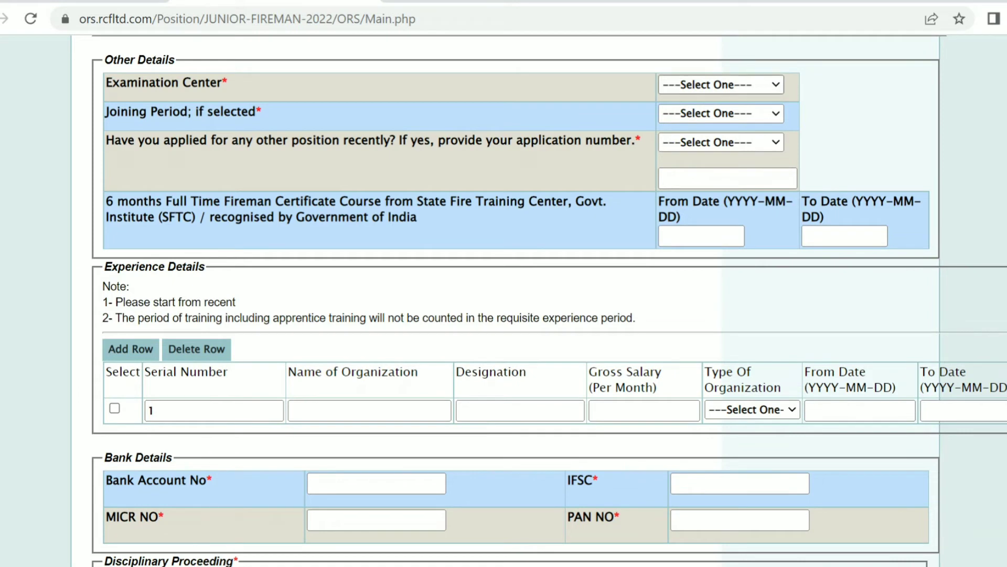
click(720, 85)
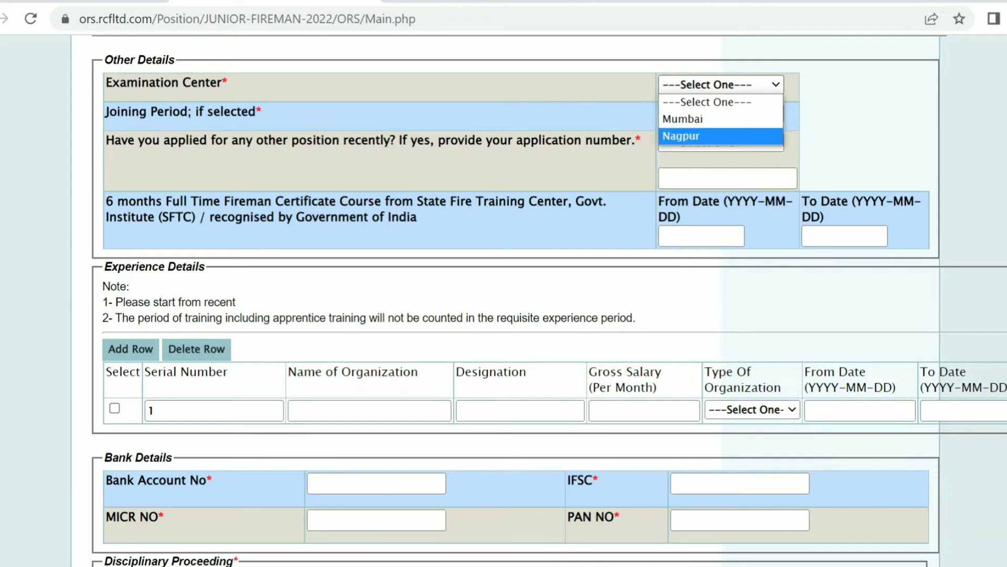
click(721, 119)
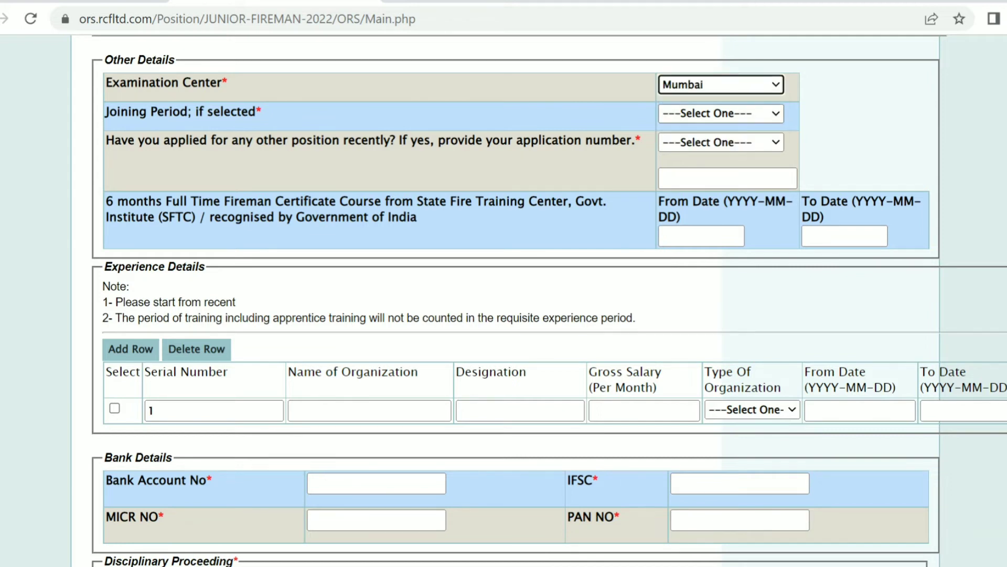
click(721, 114)
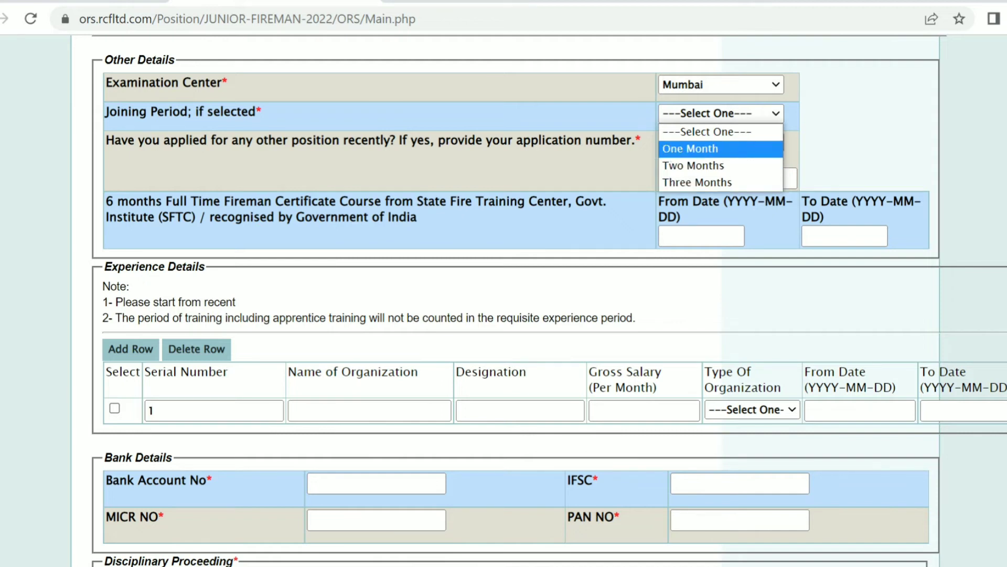
key(Return)
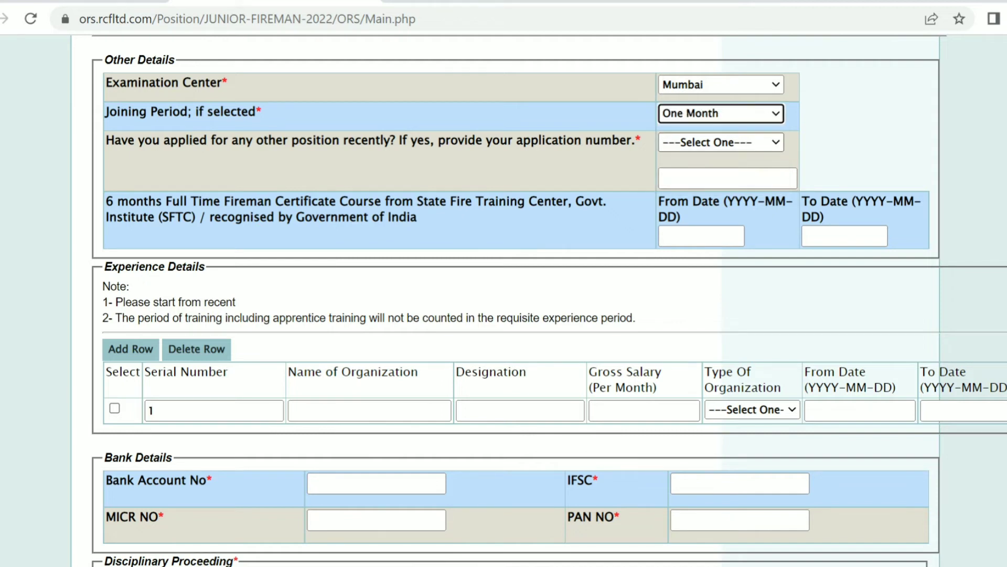
- Answer Yes to having recently applied for another position and activate the application number field
click(721, 143)
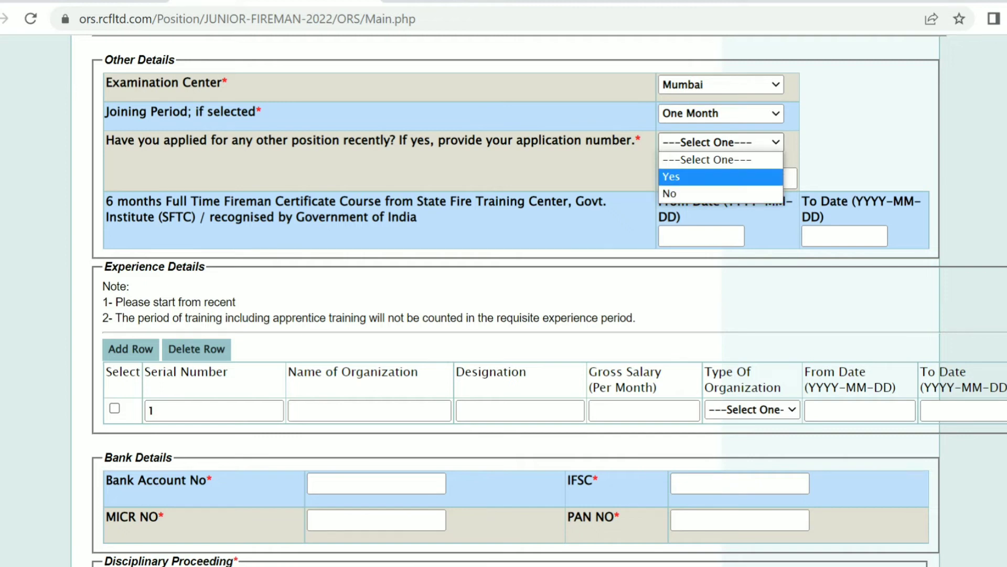
key(Return)
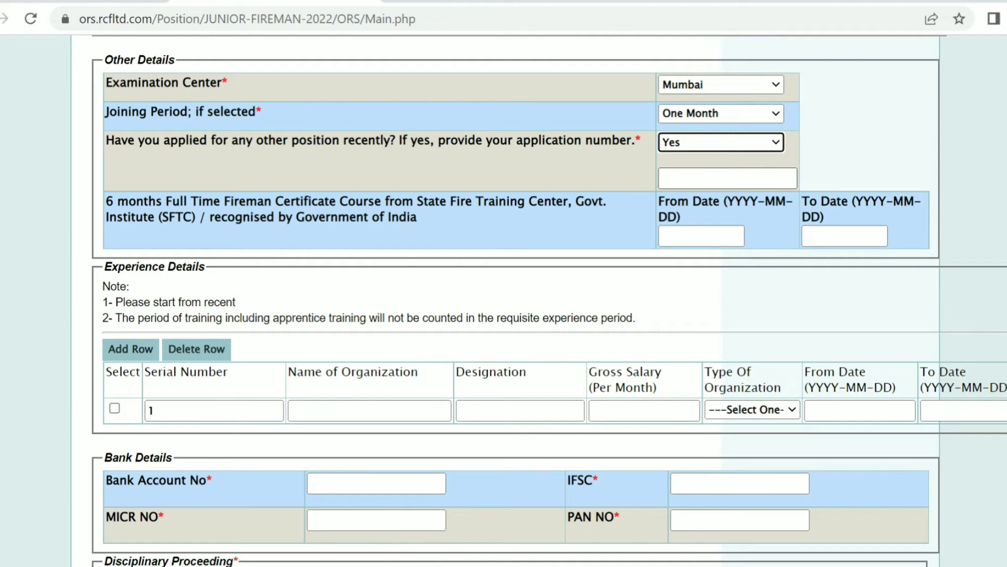
click(727, 179)
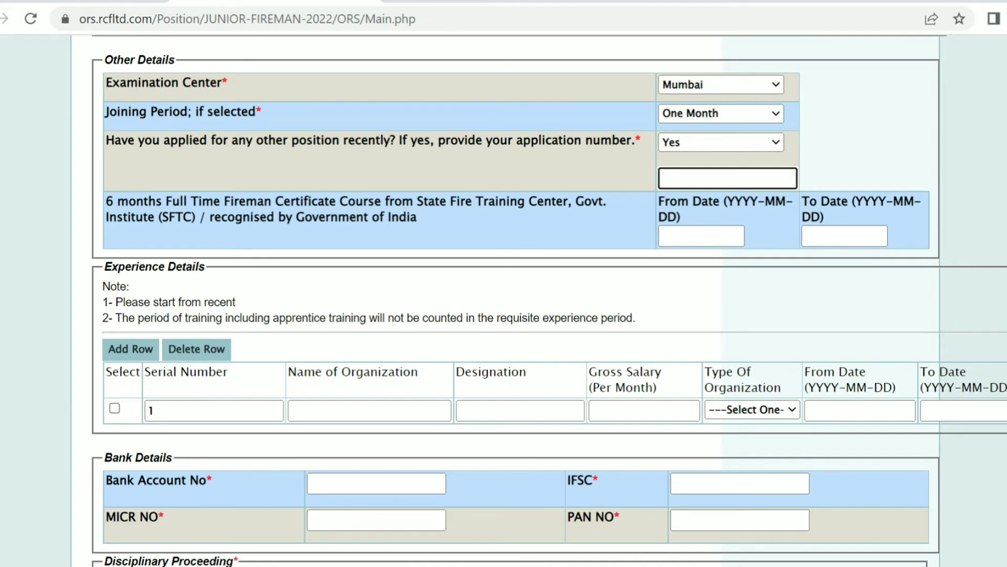
- Answer No to both Disciplinary Proceeding questions, on court convictions or penalties and on extradition or deportation proceedings
scroll(549, 300, down, 4)
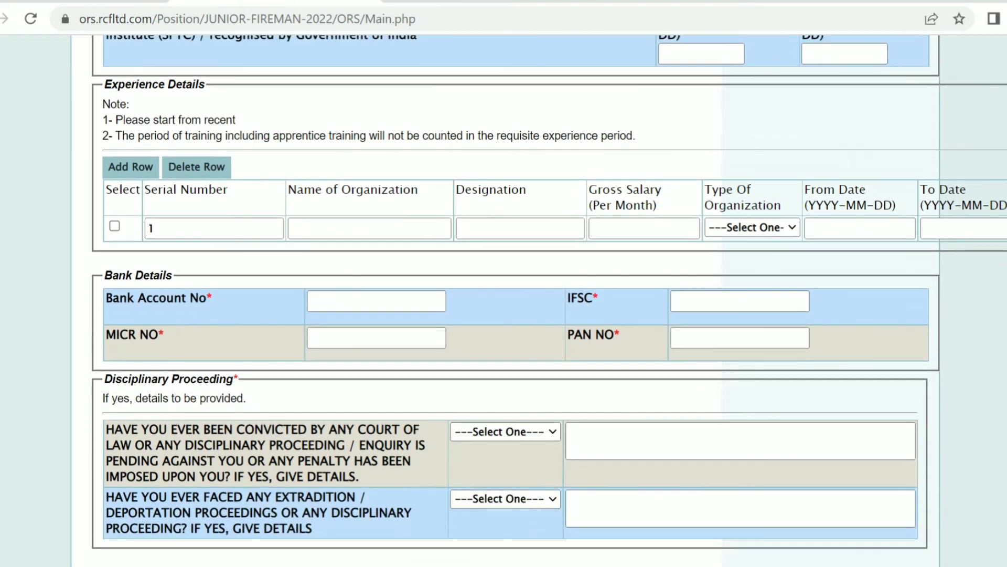
scroll(550, 300, down, 1)
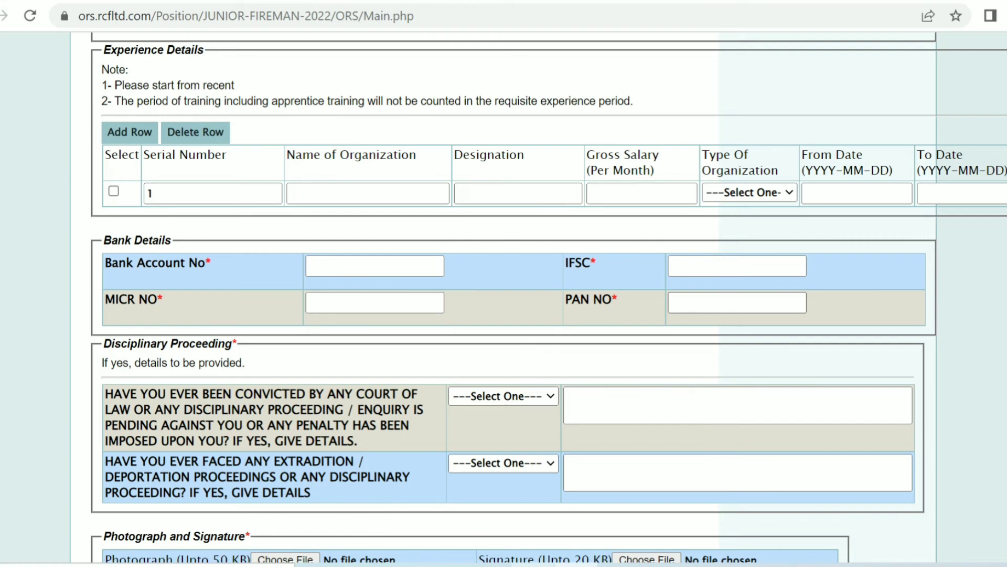
scroll(504, 294, down, 5)
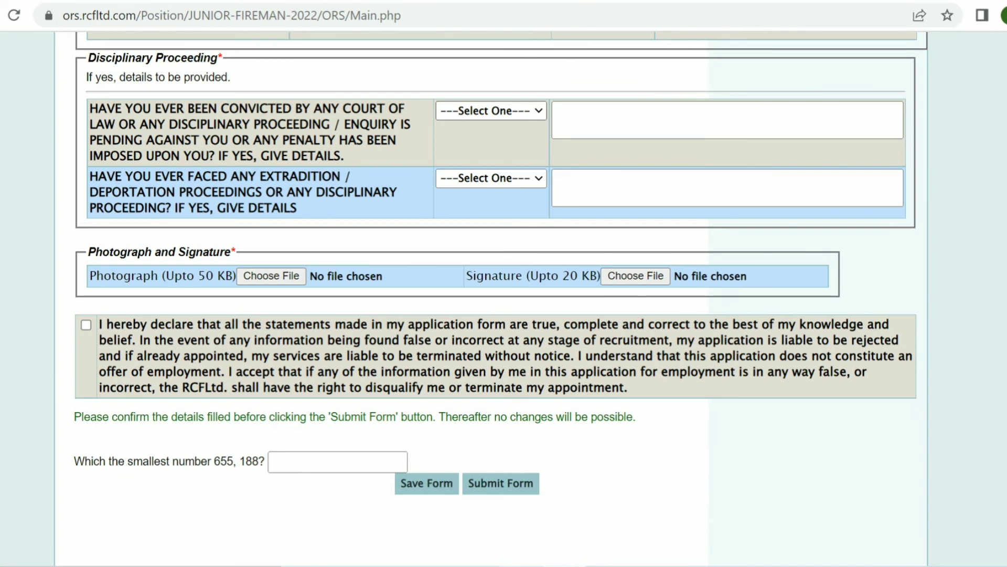
click(491, 111)
click(472, 164)
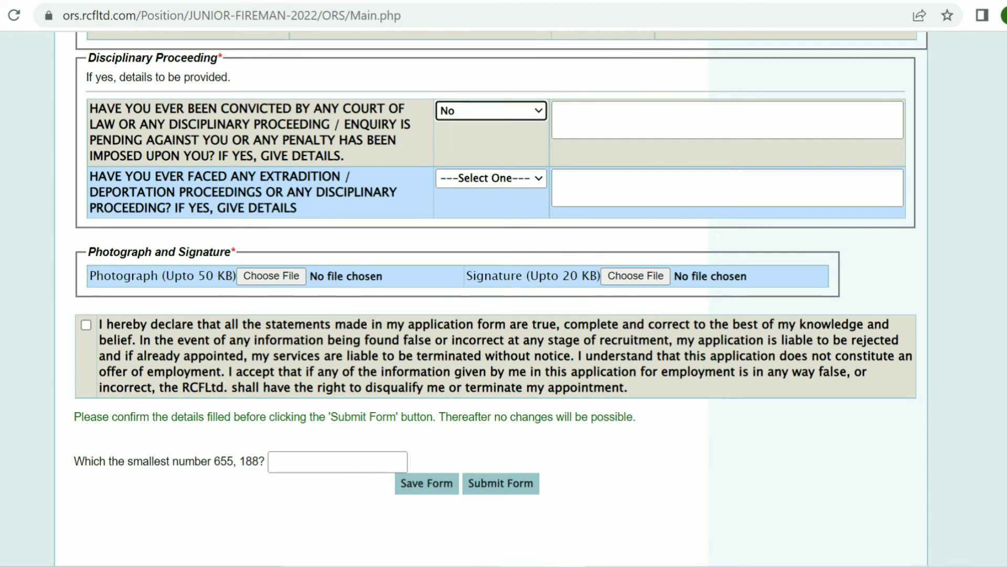
click(491, 177)
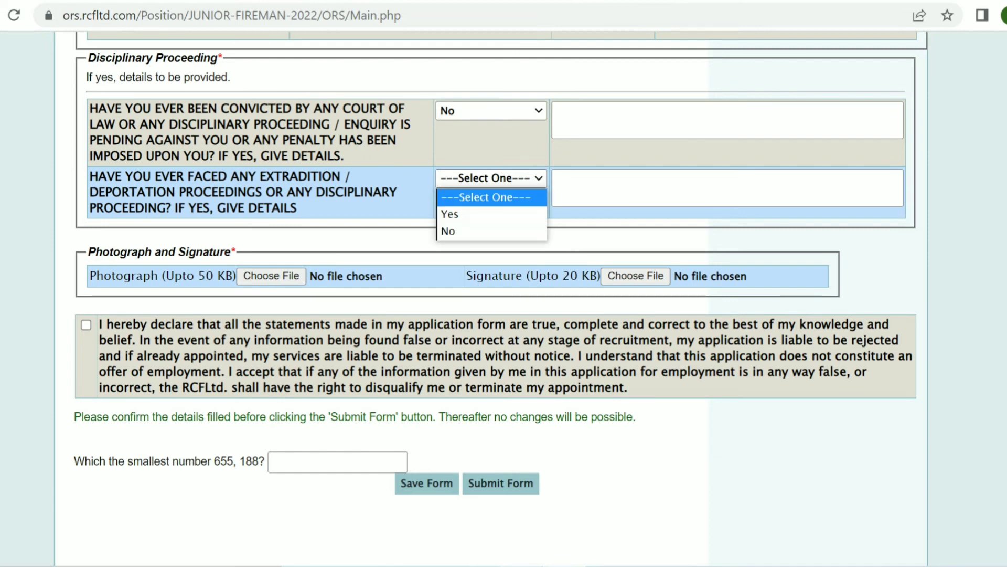
click(472, 229)
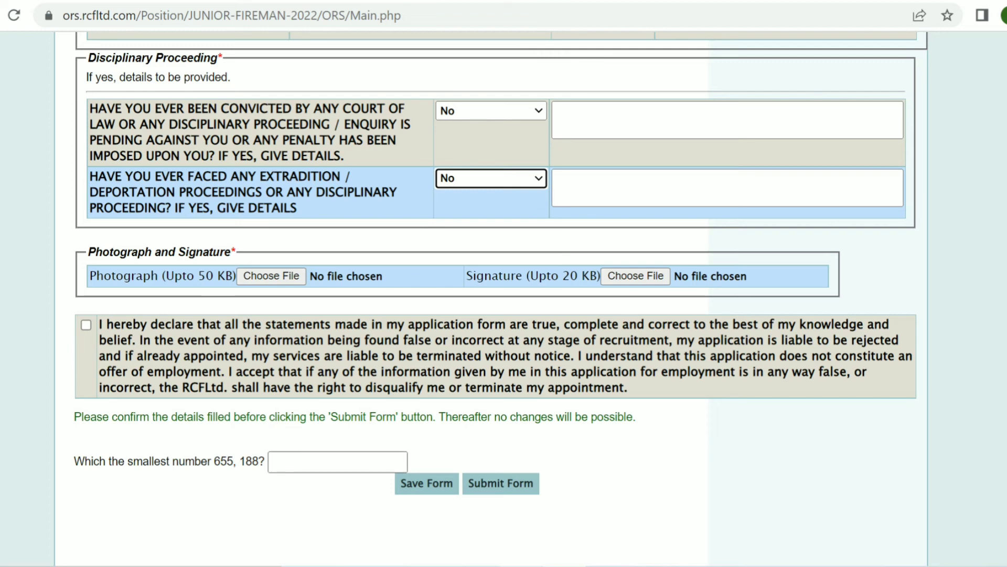
- Enter an answer to the smallest-number question below the declaration
click(273, 462)
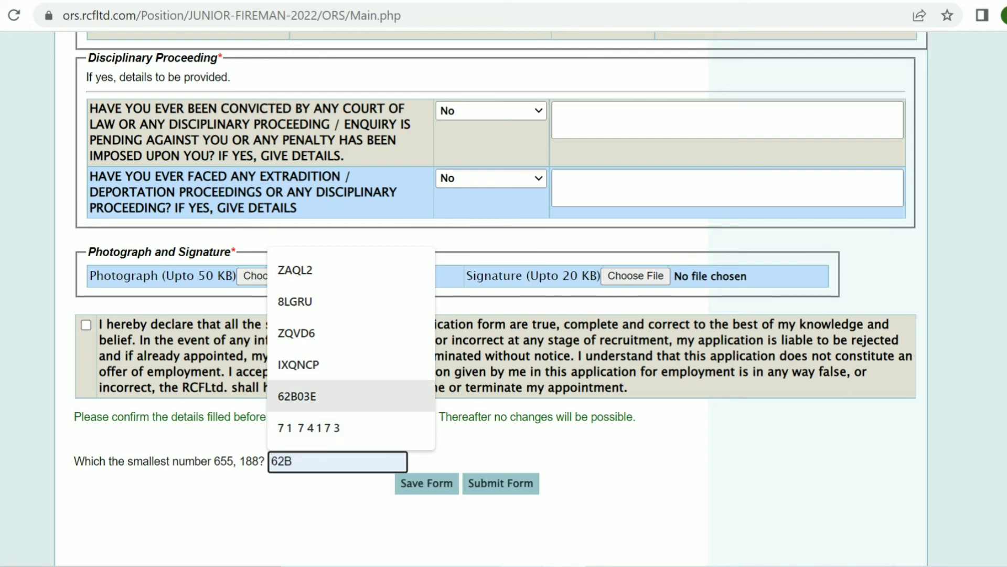
click(338, 462)
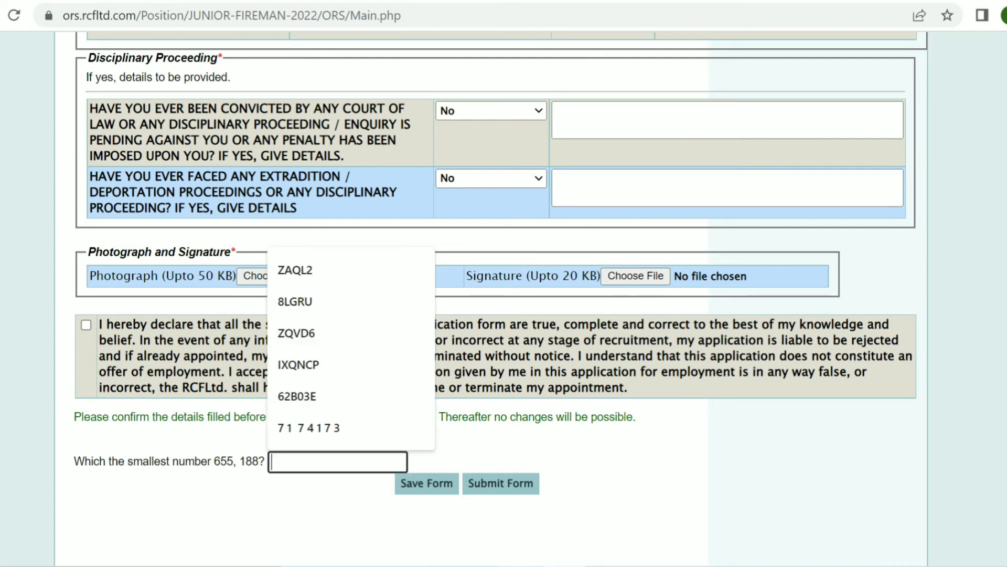
text(68)
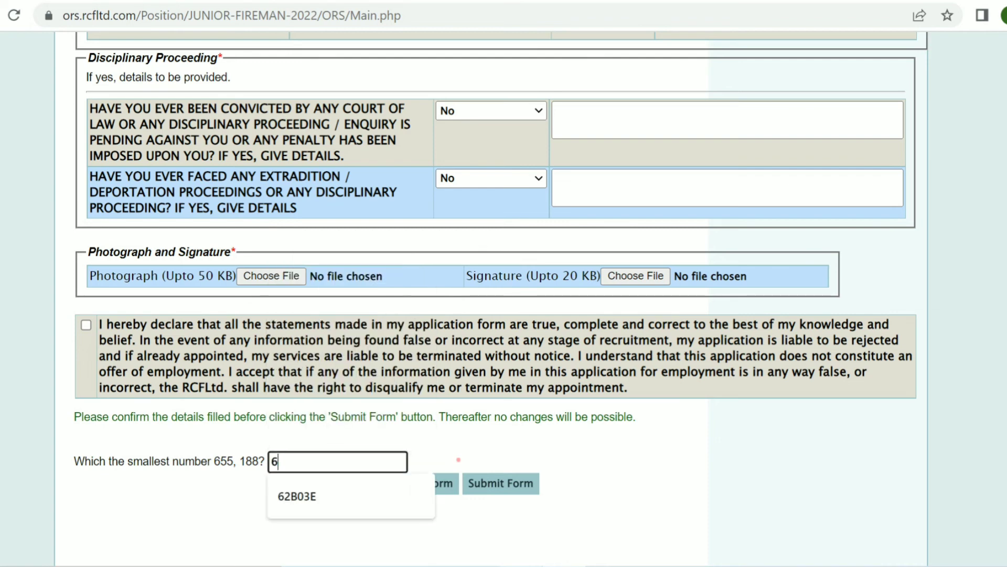
text(8)
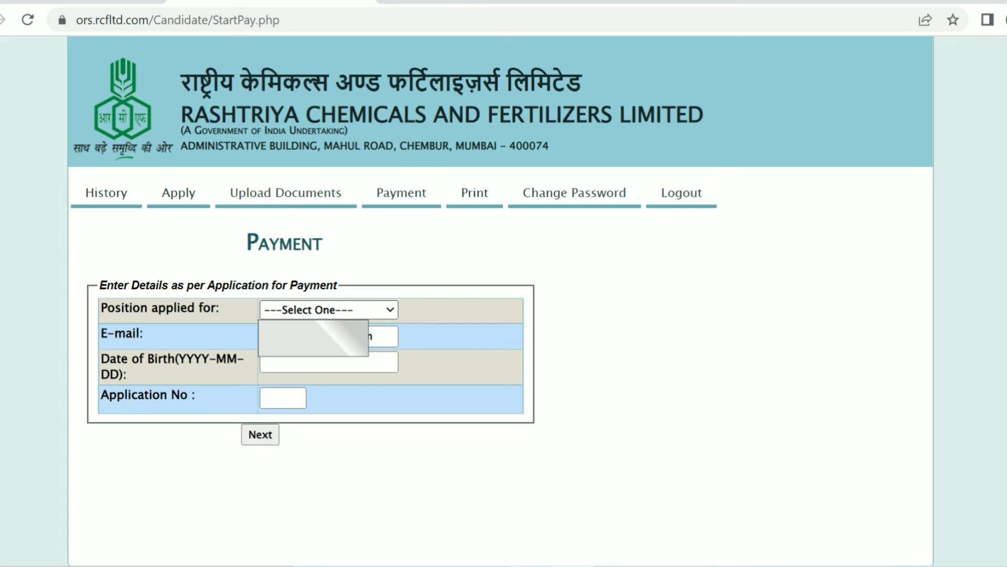
- On the Payment page, choose Junior Fireman Grade II A3 as the position applied for
click(329, 309)
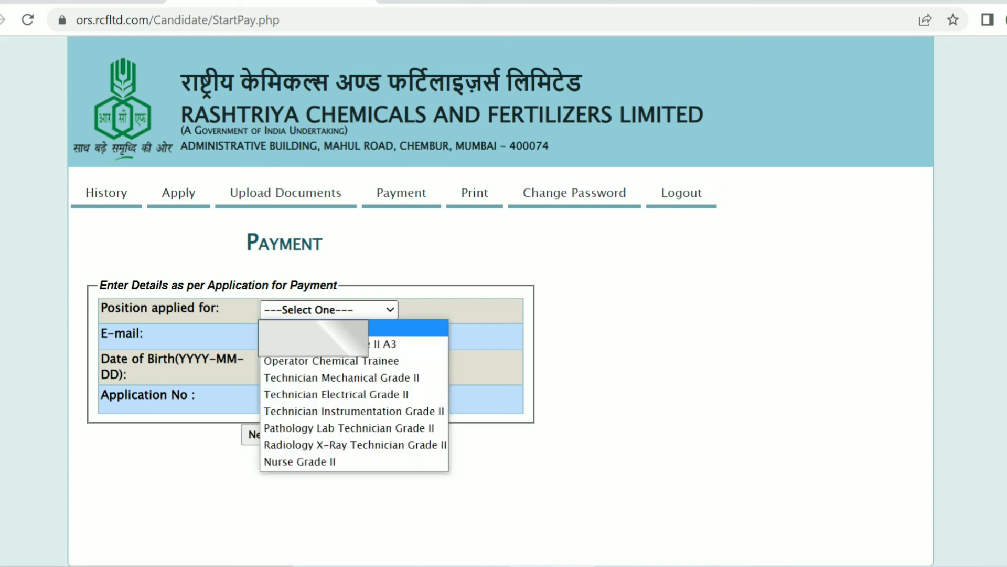
key(Down)
key(Down)
key(Down)
key(Down)
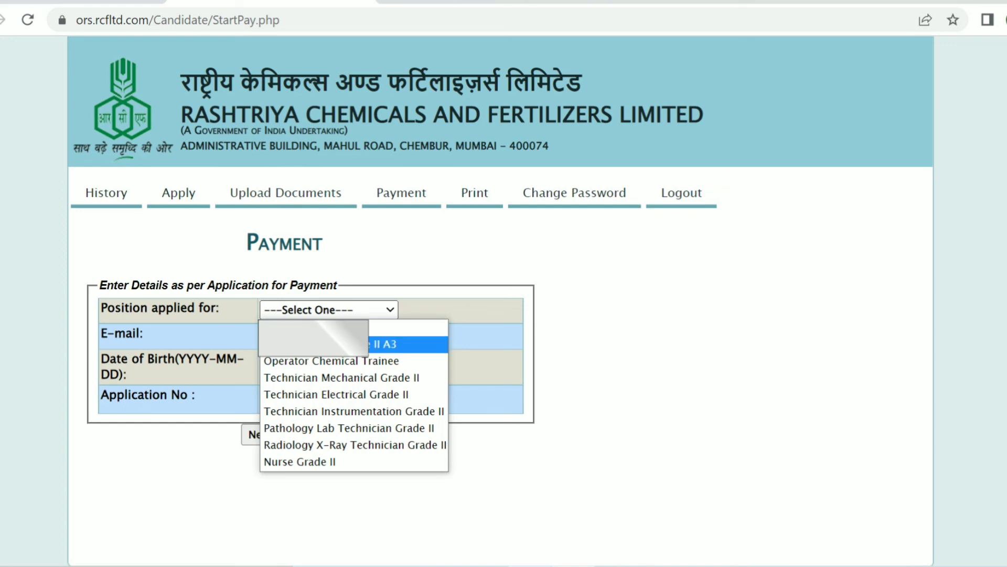
key(Down)
key(Down)
key(Down)
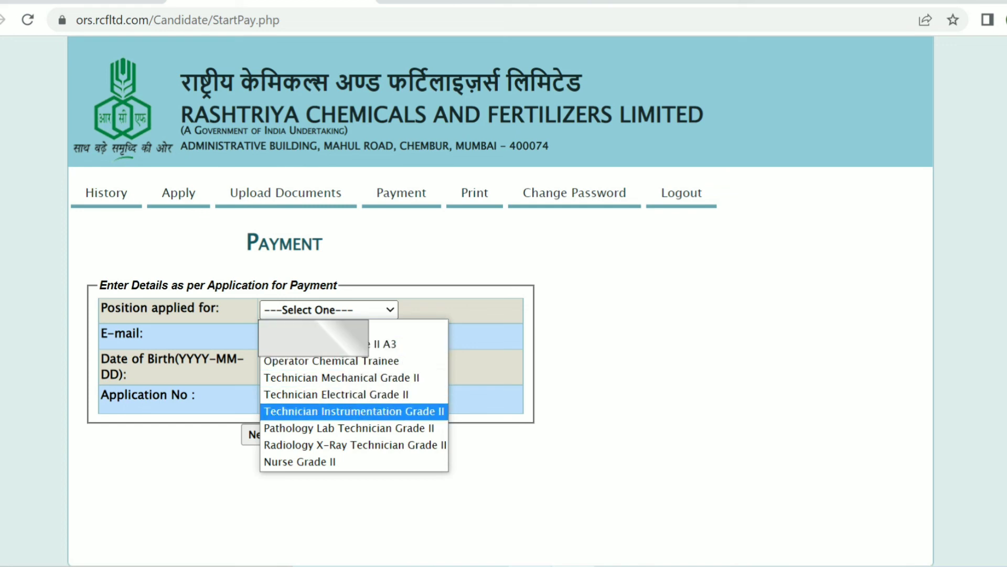
key(Up)
key(Up)
key(Up)
key(Up)
key(Up)
key(Up)
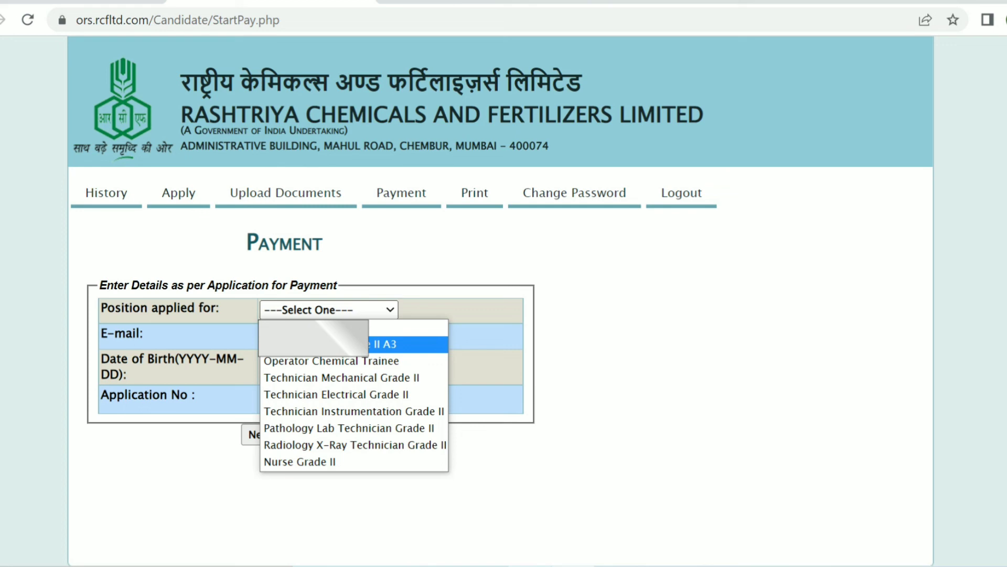
click(410, 343)
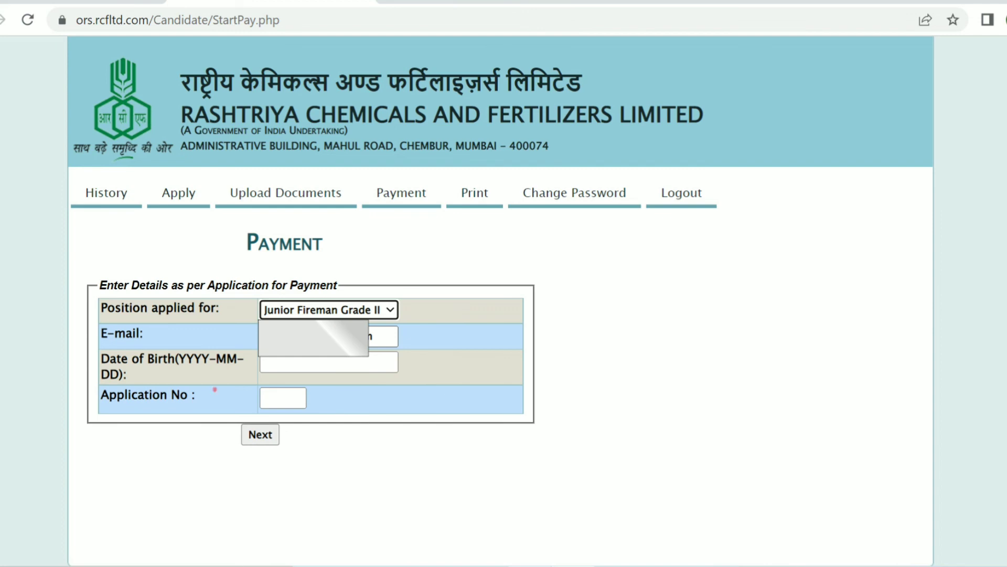